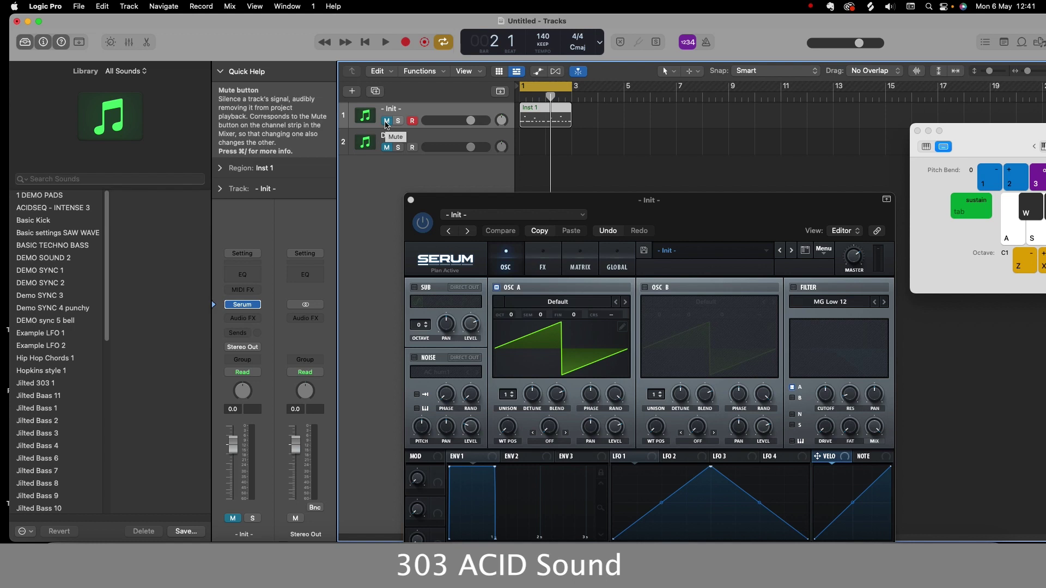
Step: Open the Inst 1 region's bassline in the Piano Roll, with Serum moved aside
{"action": "left_click_drag", "start_coordinate": [507, 204], "coordinate": [314, 120]}
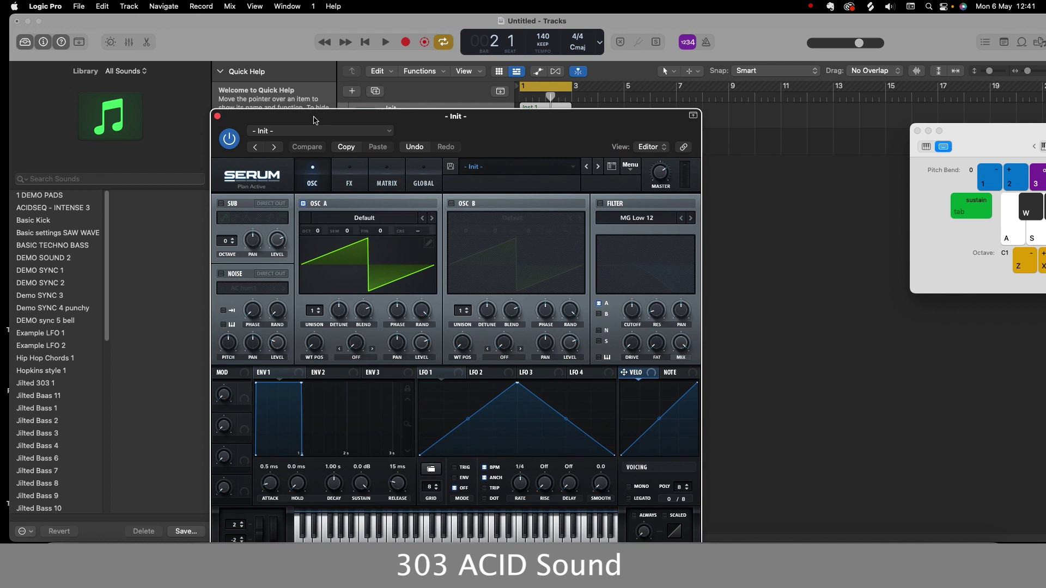
{"action": "left_click_drag", "start_coordinate": [318, 120], "coordinate": [198, 75]}
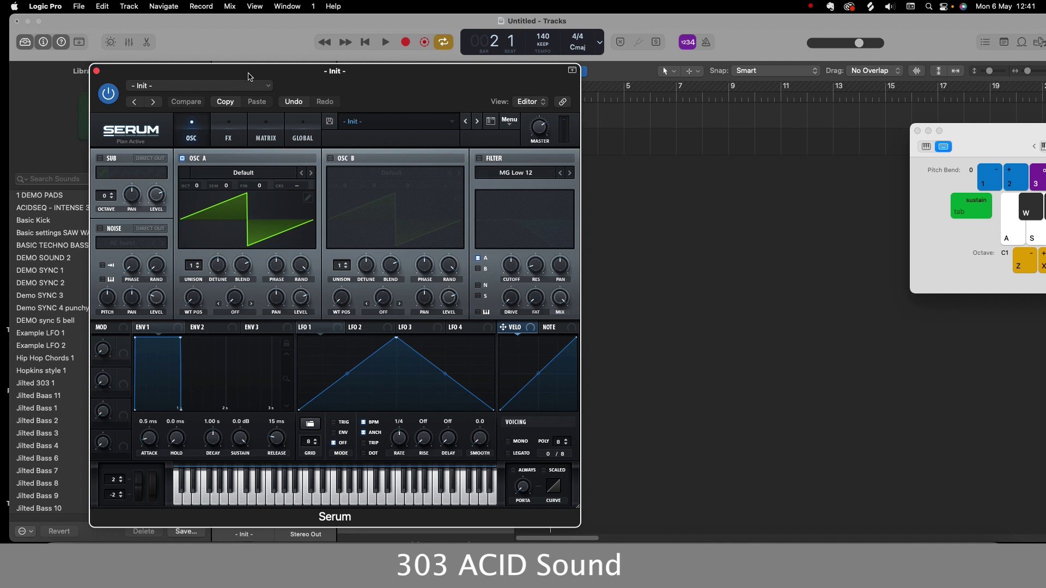
{"action": "left_click_drag", "start_coordinate": [247, 77], "coordinate": [282, 66]}
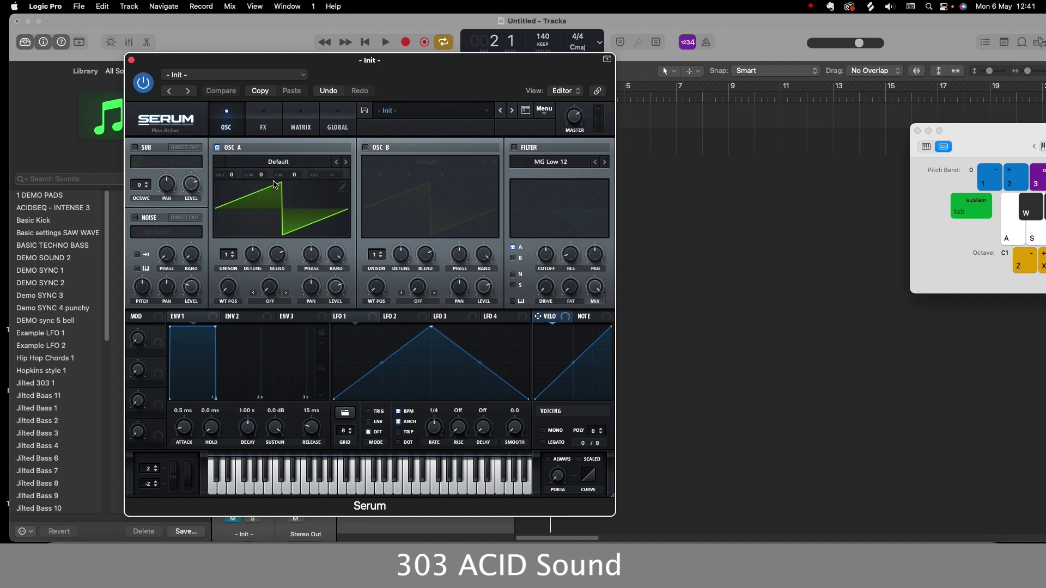
{"action": "left_click_drag", "start_coordinate": [375, 65], "coordinate": [399, 218]}
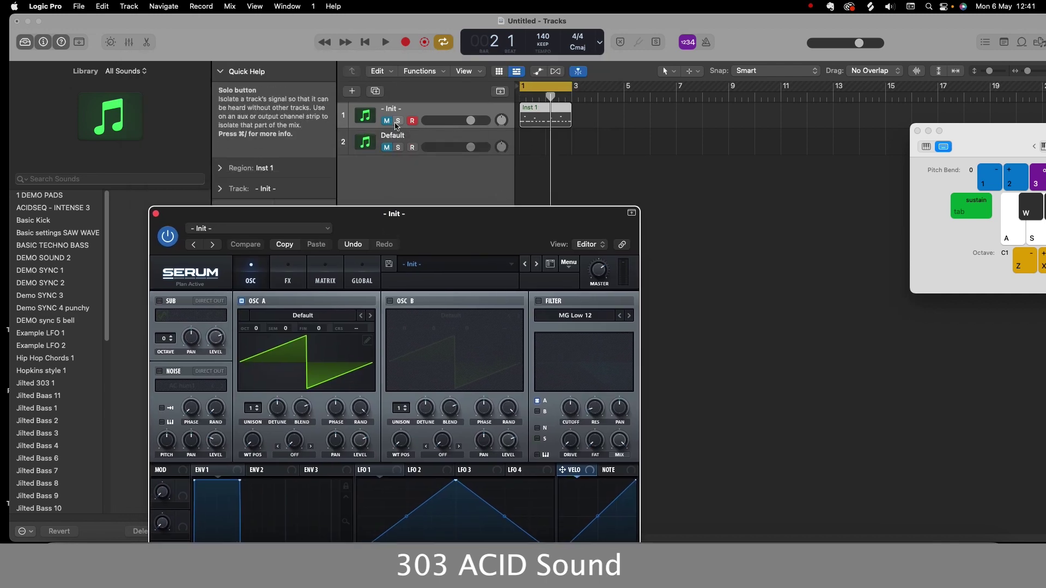
{"action": "left_click", "coordinate": [531, 120]}
{"action": "double_click", "coordinate": [531, 121]}
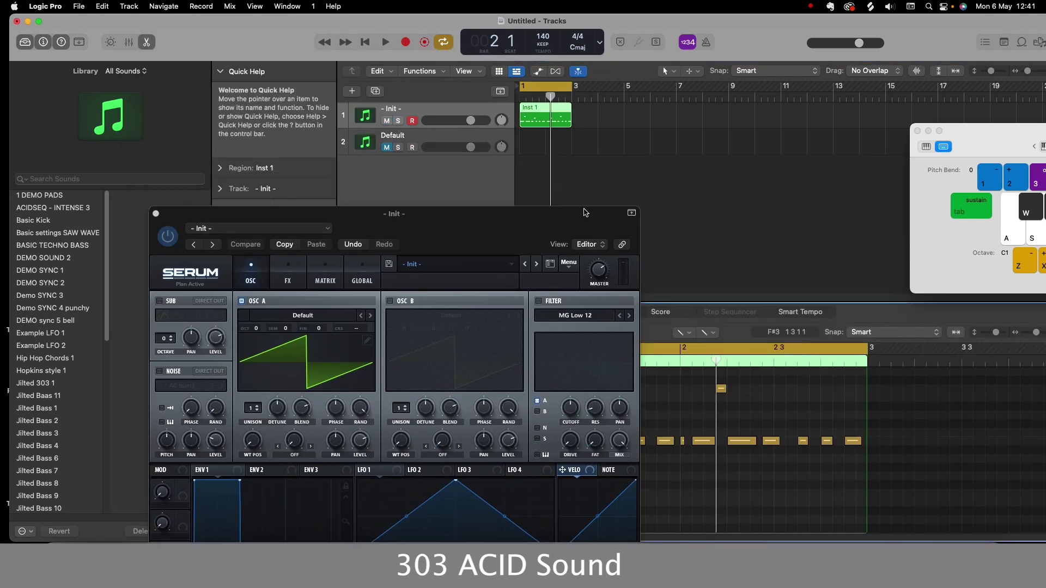
{"action": "left_click_drag", "start_coordinate": [578, 228], "coordinate": [278, 114]}
Step: Play the bassline twice through Serum's Init saw patch, then recentre the Serum window
{"action": "key", "text": "space"}
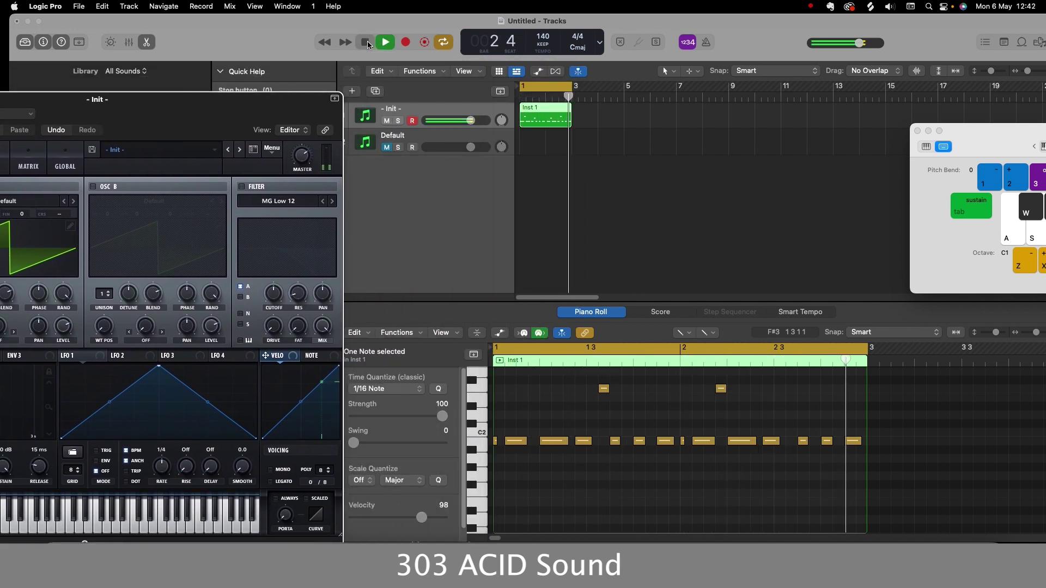
{"action": "left_click", "coordinate": [366, 43]}
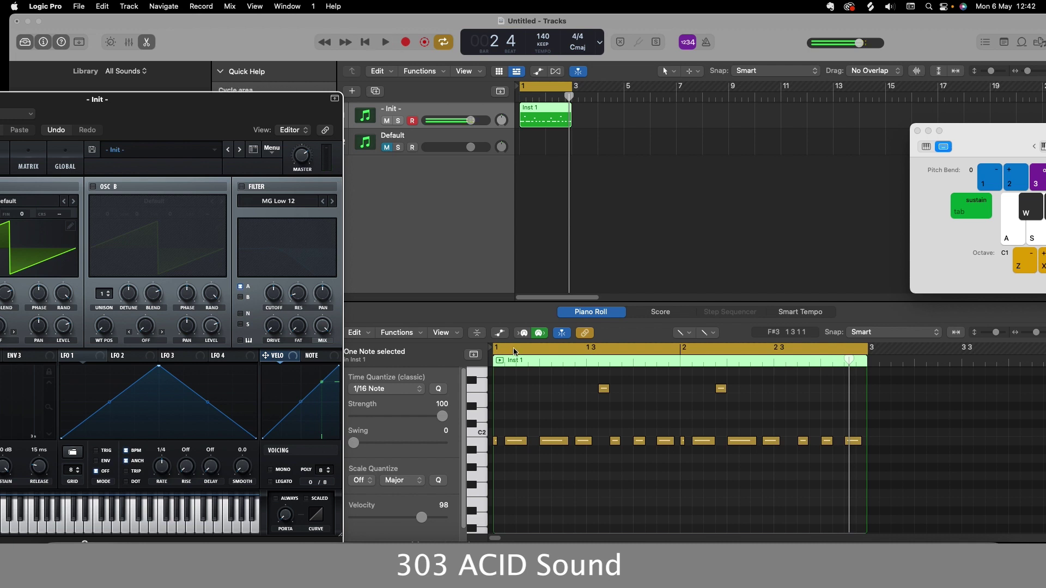
{"action": "left_click", "coordinate": [498, 442]}
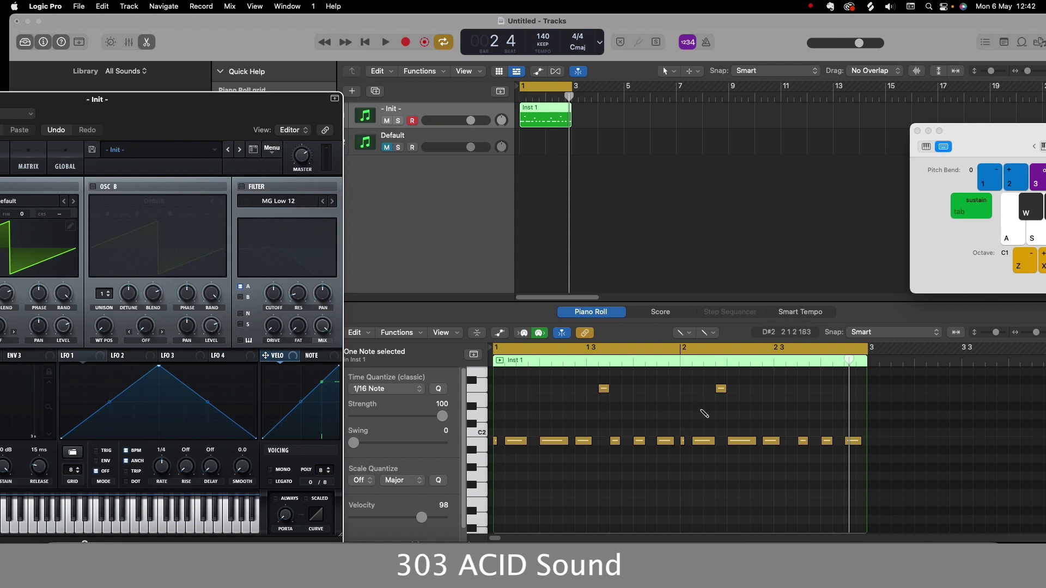
{"action": "left_click", "coordinate": [385, 45]}
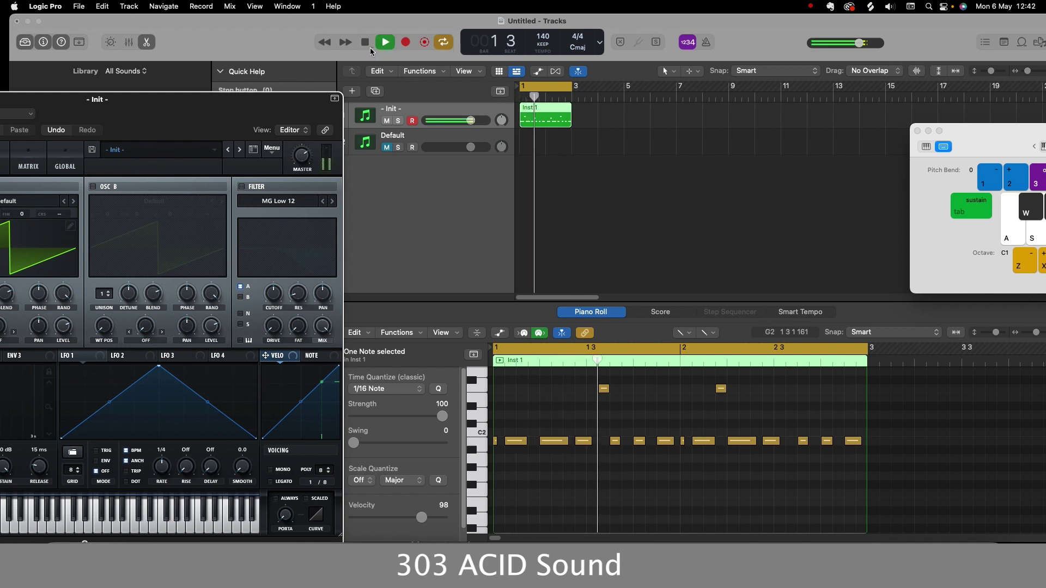
{"action": "left_click", "coordinate": [366, 42]}
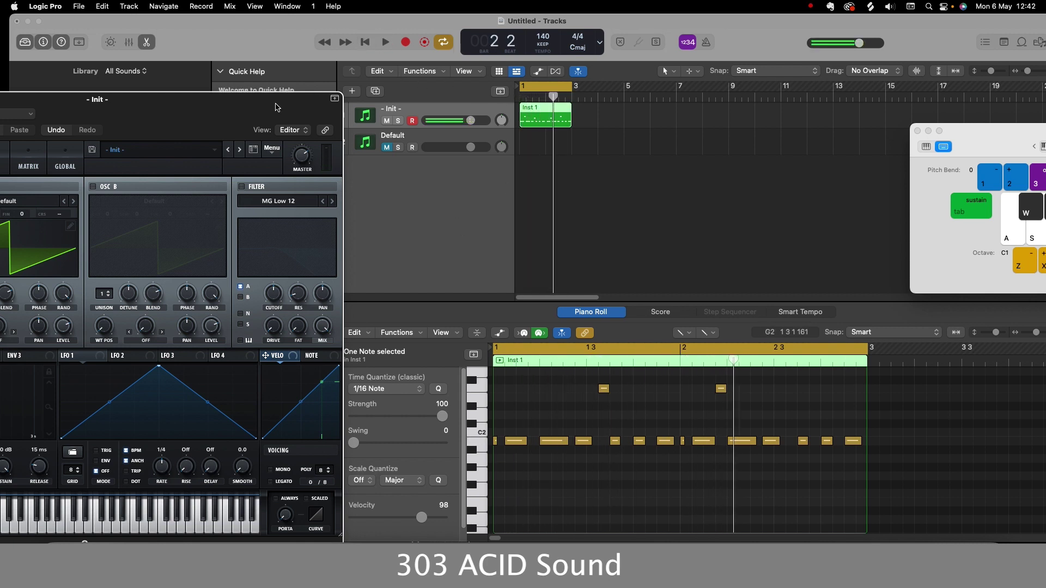
{"action": "left_click_drag", "start_coordinate": [275, 107], "coordinate": [530, 35]}
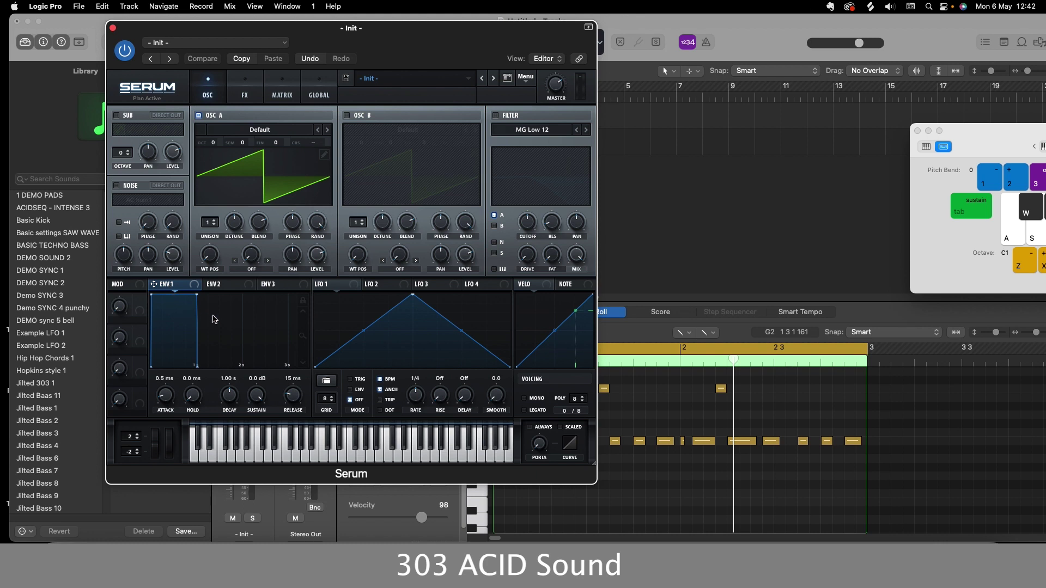
Step: Give Envelope 2 a 500 ms decay and 0% sustain, check the filter types, and play
{"action": "left_click", "coordinate": [222, 290]}
{"action": "left_click_drag", "start_coordinate": [198, 294], "coordinate": [163, 383]}
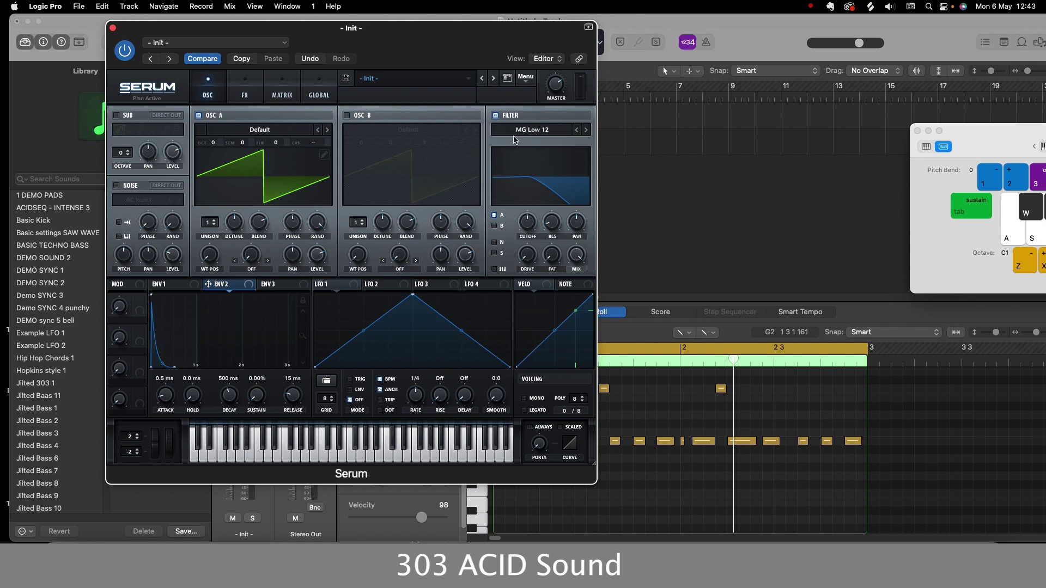
{"action": "left_click", "coordinate": [532, 133]}
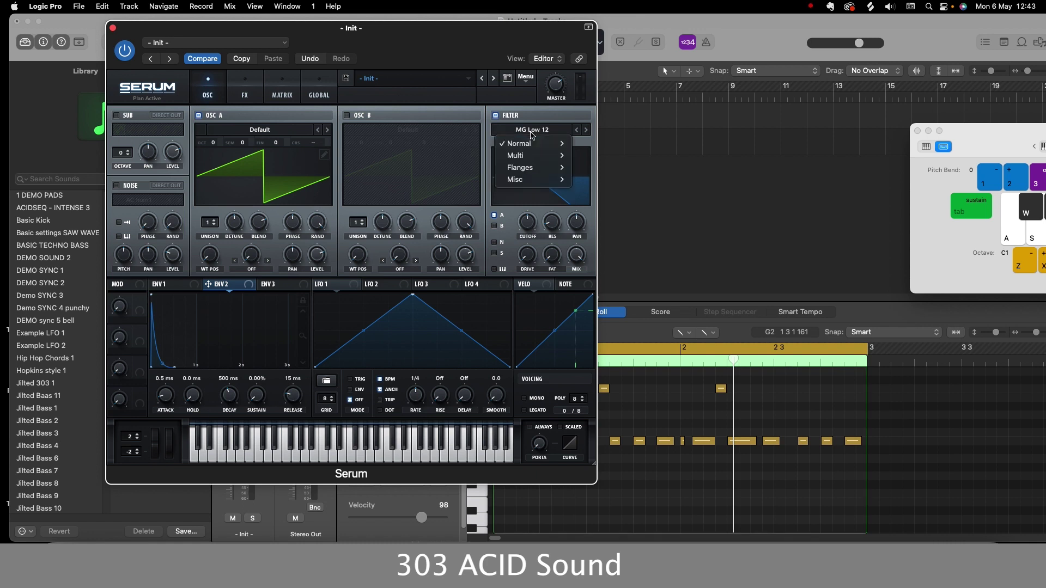
{"action": "left_click", "coordinate": [517, 43]}
{"action": "left_click", "coordinate": [528, 131]}
{"action": "left_click_drag", "start_coordinate": [385, 47], "coordinate": [380, 91]}
{"action": "left_click", "coordinate": [385, 42]}
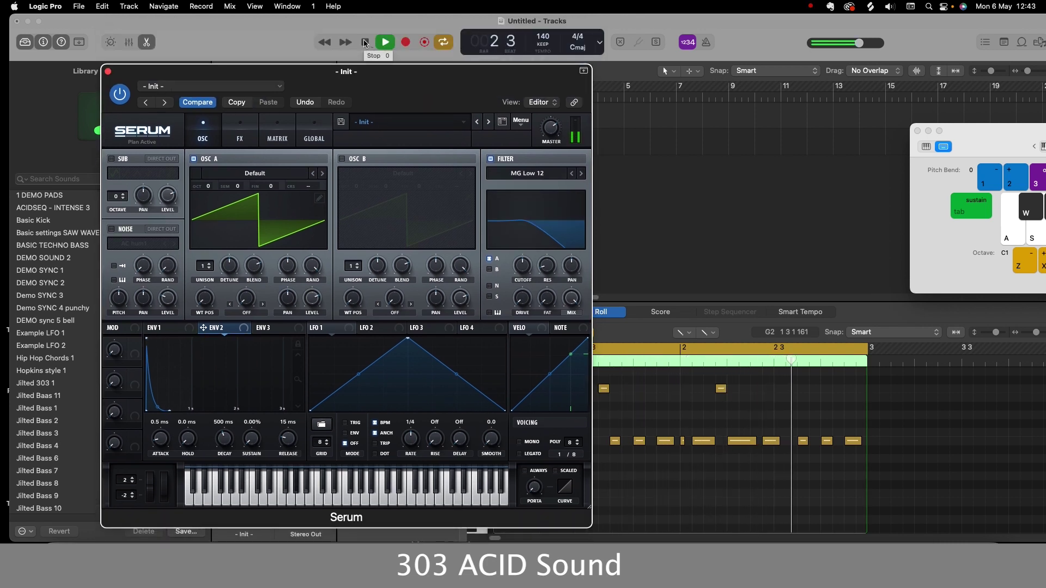
{"action": "left_click", "coordinate": [365, 43]}
{"action": "left_click_drag", "start_coordinate": [373, 87], "coordinate": [379, 85]}
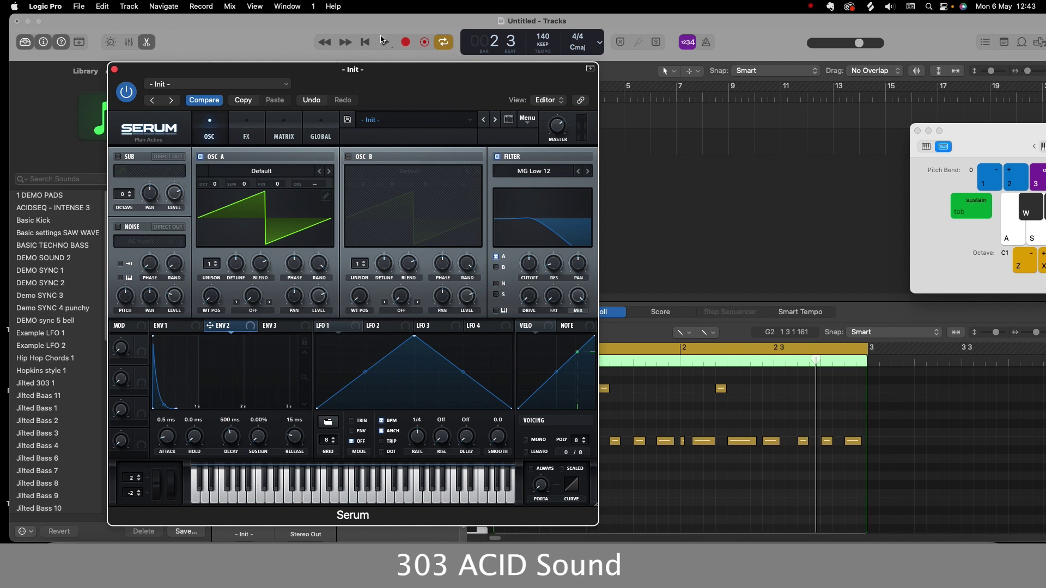
{"action": "key", "text": "space"}
{"action": "left_click_drag", "start_coordinate": [532, 266], "coordinate": [537, 258]}
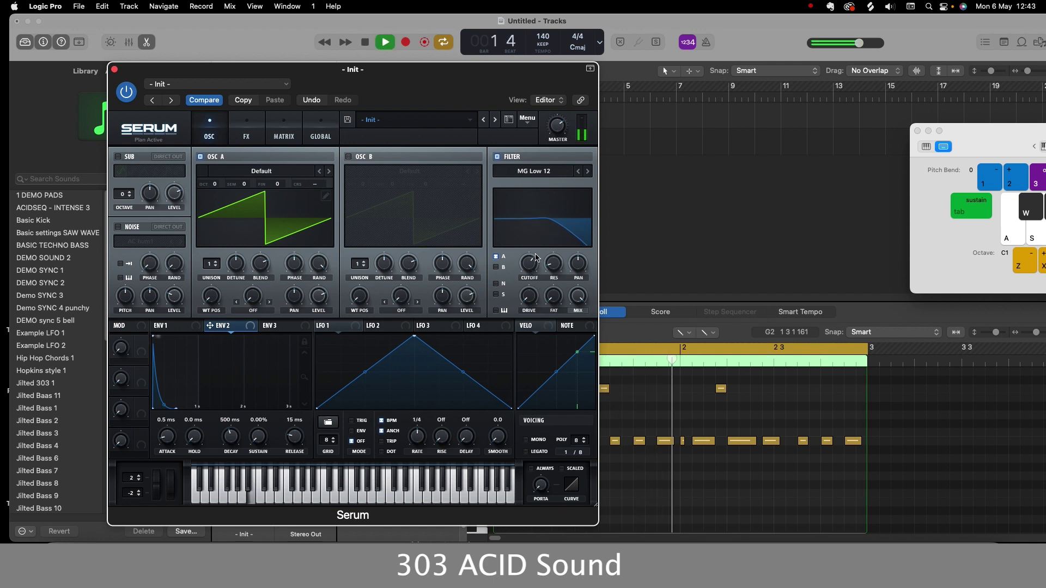
{"action": "left_click", "coordinate": [365, 43]}
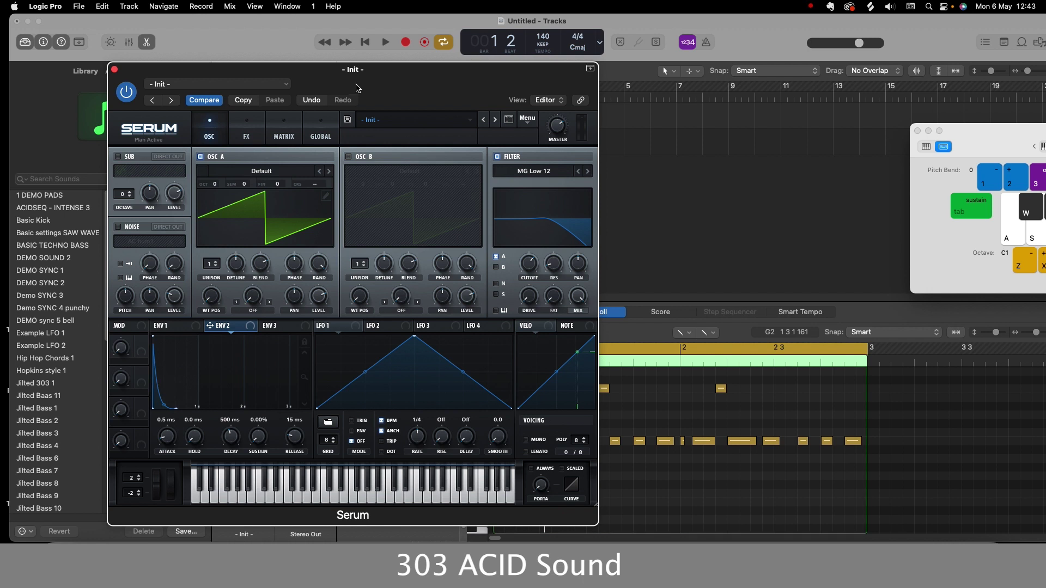
{"action": "left_click_drag", "start_coordinate": [370, 72], "coordinate": [371, 75]}
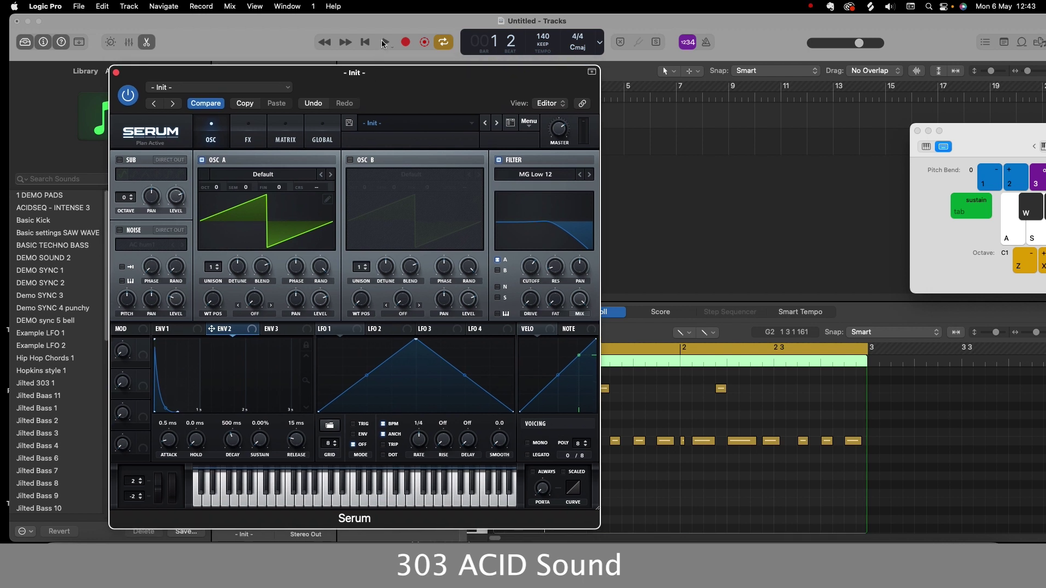
{"action": "left_click", "coordinate": [384, 43]}
{"action": "left_click", "coordinate": [385, 44]}
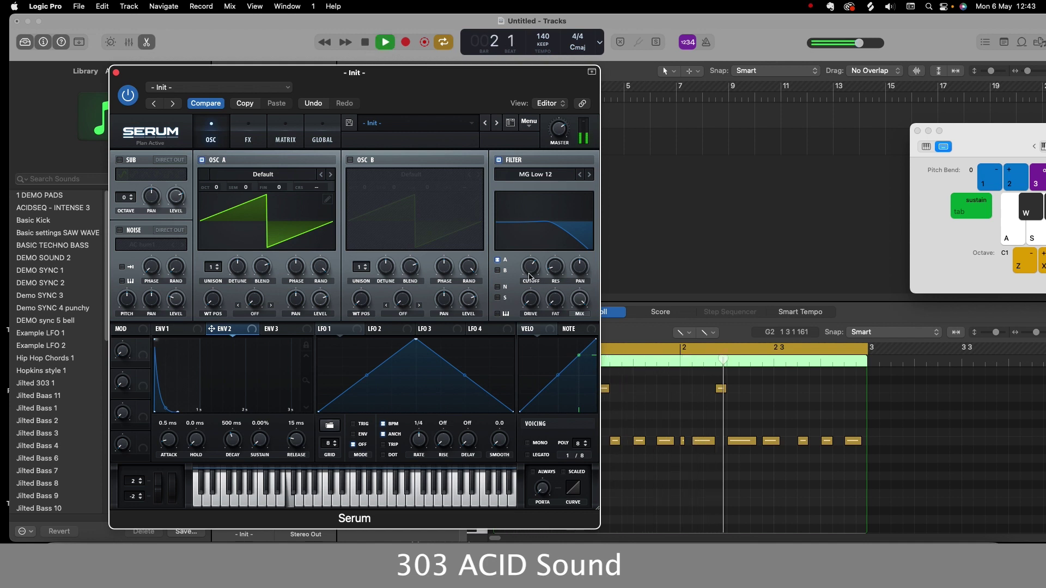
{"action": "key", "text": "XF86AudioRaiseVolume"}
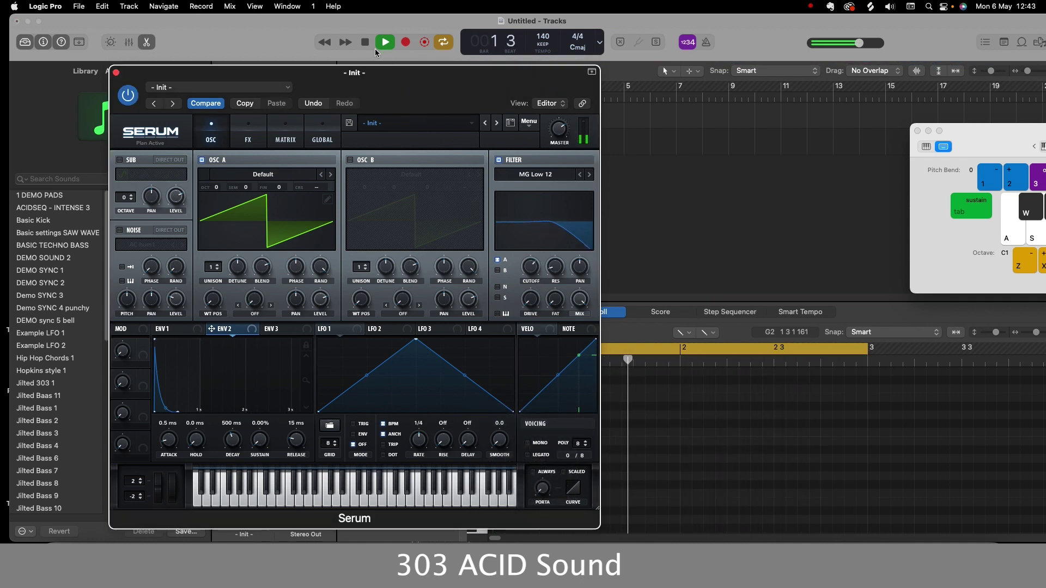
{"action": "key", "text": "space"}
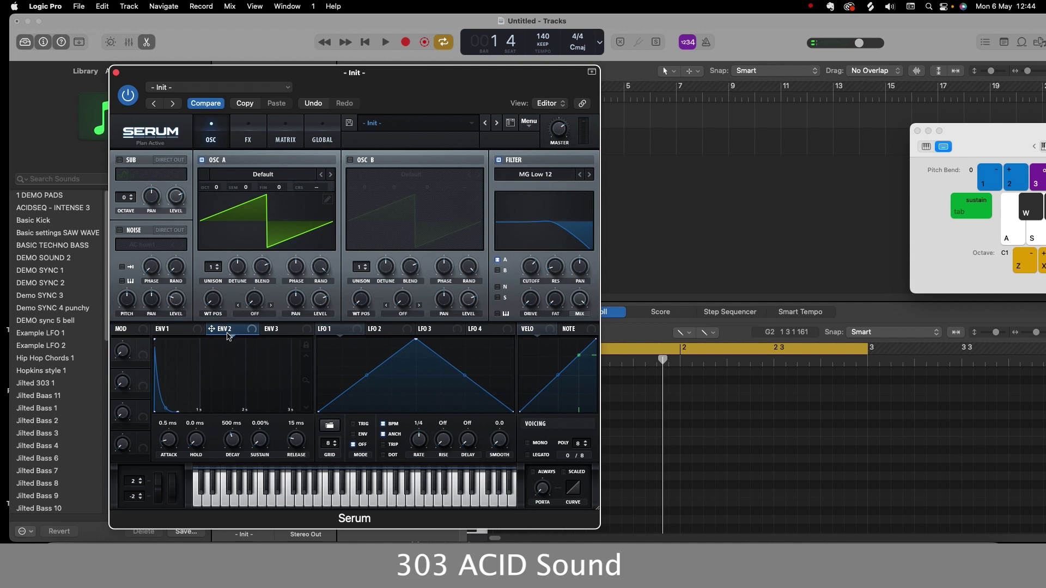
Step: Assign Envelope 2 to modulate the MG Low 12 filter cutoff
{"action": "left_click", "coordinate": [168, 329]}
{"action": "left_click", "coordinate": [224, 330]}
{"action": "left_click_drag", "start_coordinate": [253, 331], "coordinate": [530, 269]}
Step: Deepen Envelope 2's cutoff sweep while auditioning the squelchy acid bassline
{"action": "left_click", "coordinate": [385, 42]}
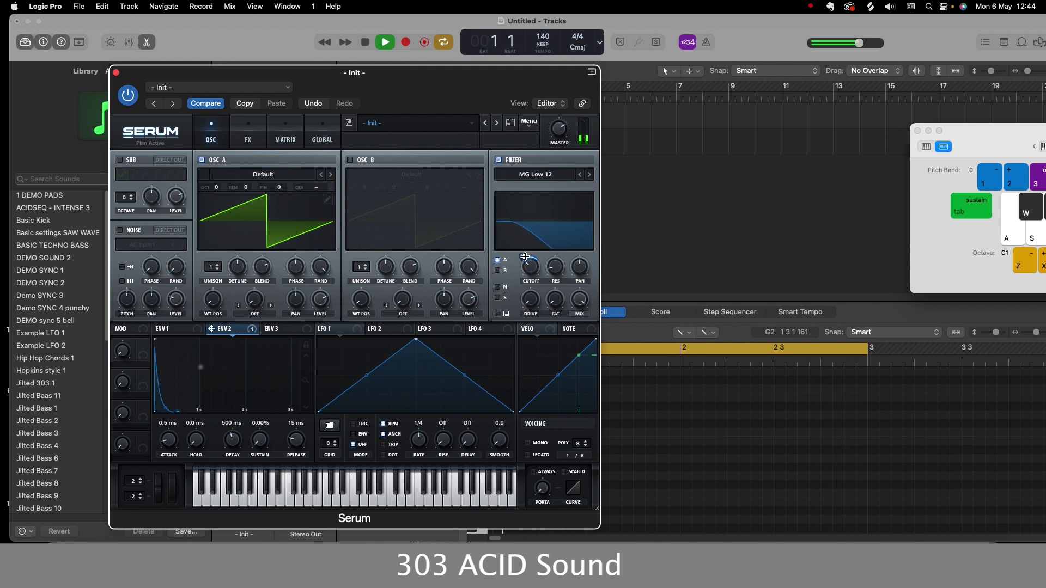
{"action": "mouse_move", "coordinate": [525, 258]}
{"action": "left_mouse_down"}
{"action": "mouse_move", "coordinate": [526, 244]}
{"action": "mouse_move", "coordinate": [528, 261]}
{"action": "left_mouse_up"}
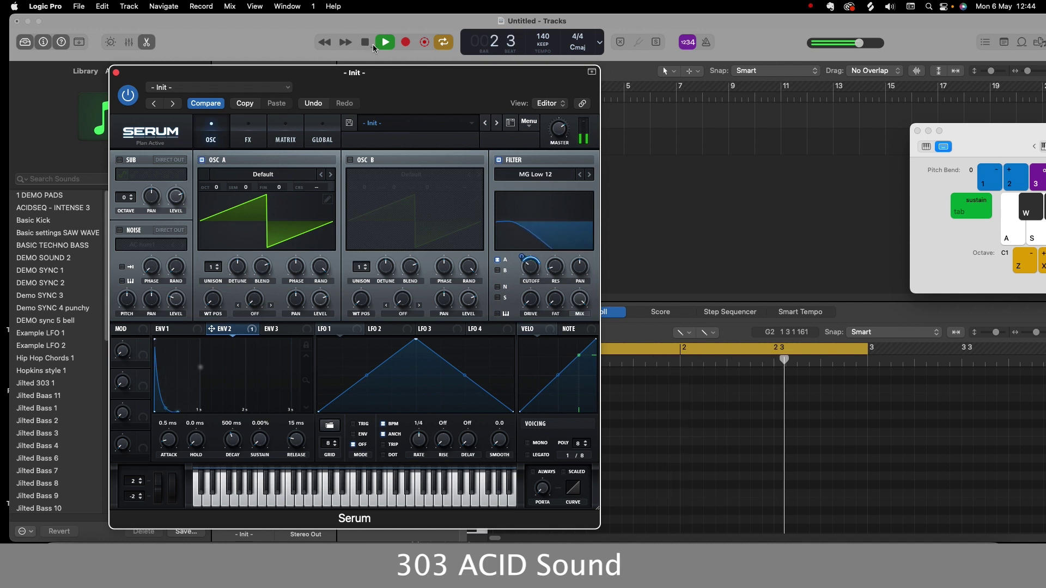
{"action": "left_click", "coordinate": [366, 43]}
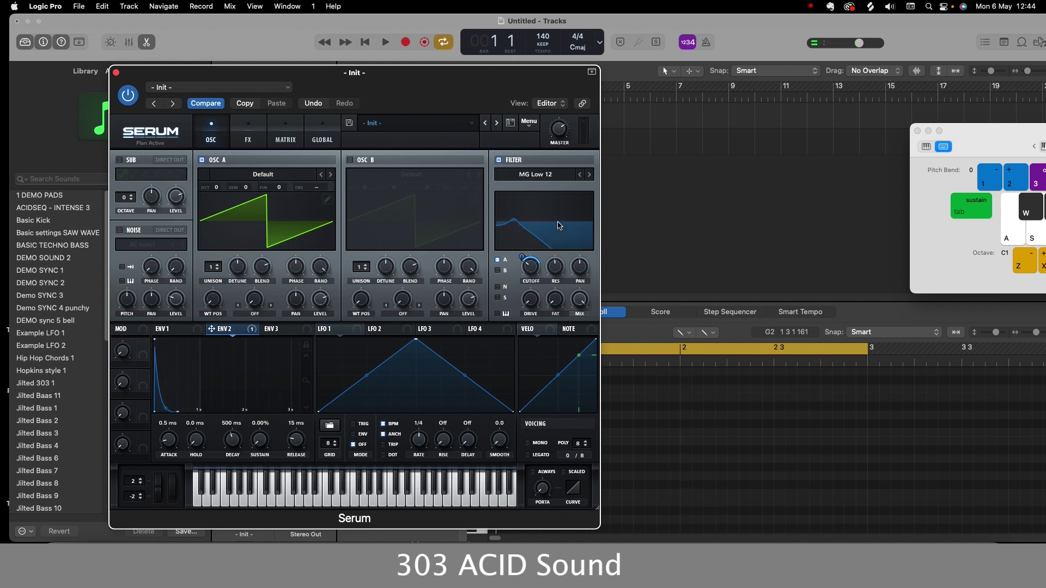
{"action": "left_click", "coordinate": [386, 43]}
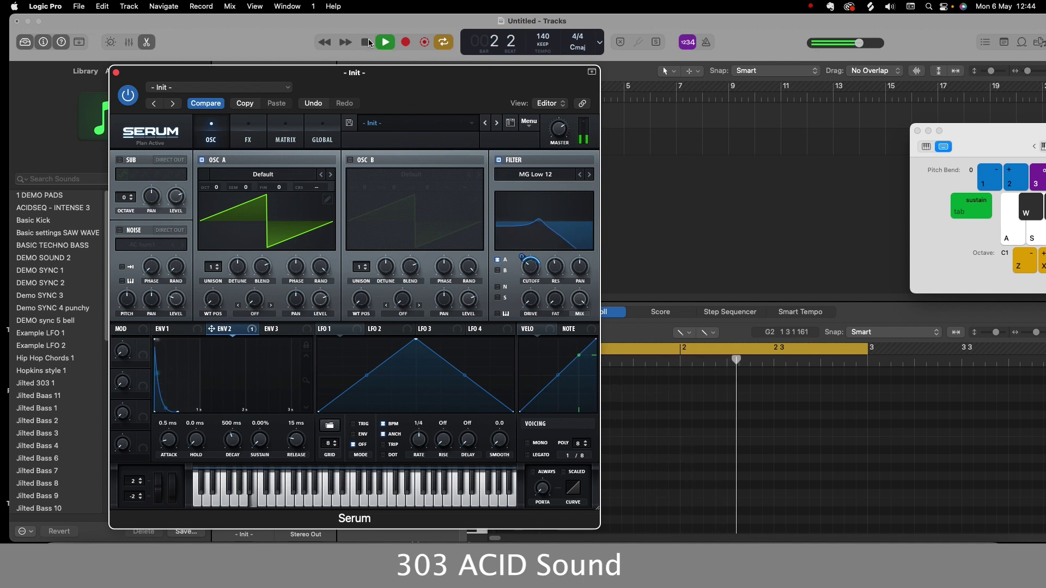
{"action": "left_click", "coordinate": [368, 43]}
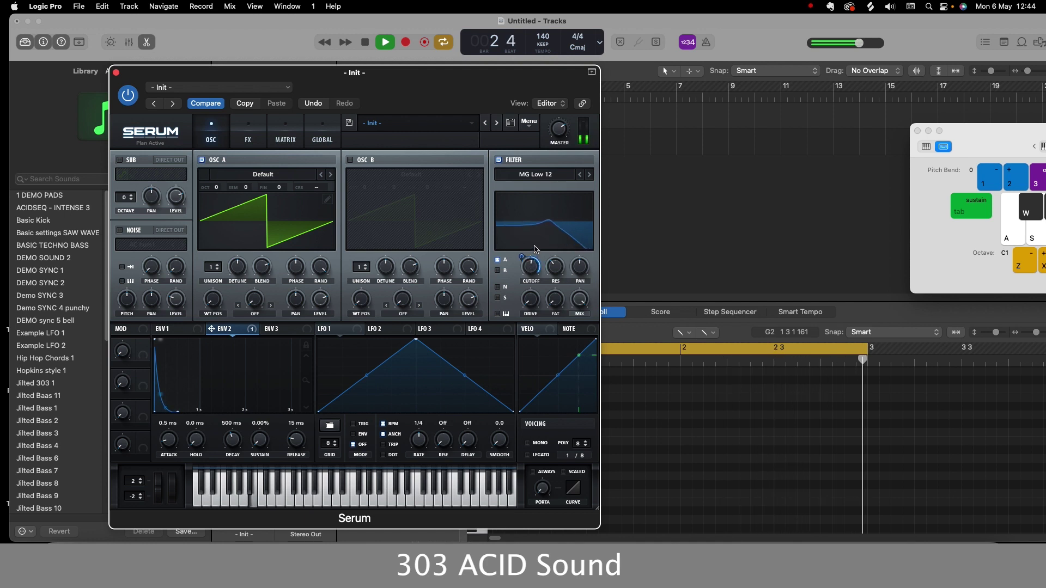
Step: Stop playback and shift the Serum window left to reach the LFO section
{"action": "left_click", "coordinate": [365, 42]}
{"action": "left_click_drag", "start_coordinate": [384, 82], "coordinate": [362, 69]}
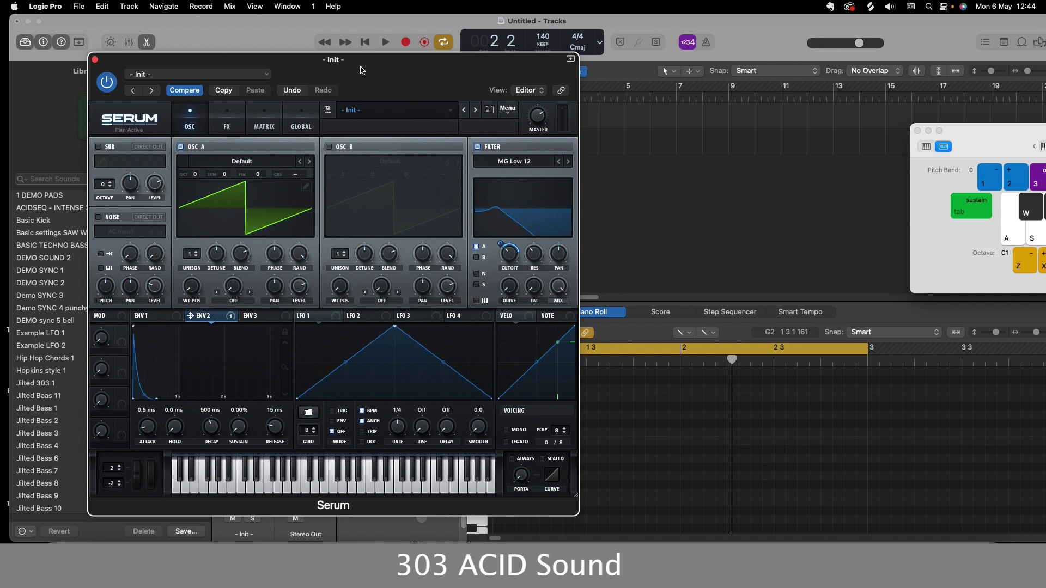
{"action": "left_click_drag", "start_coordinate": [362, 69], "coordinate": [324, 73]}
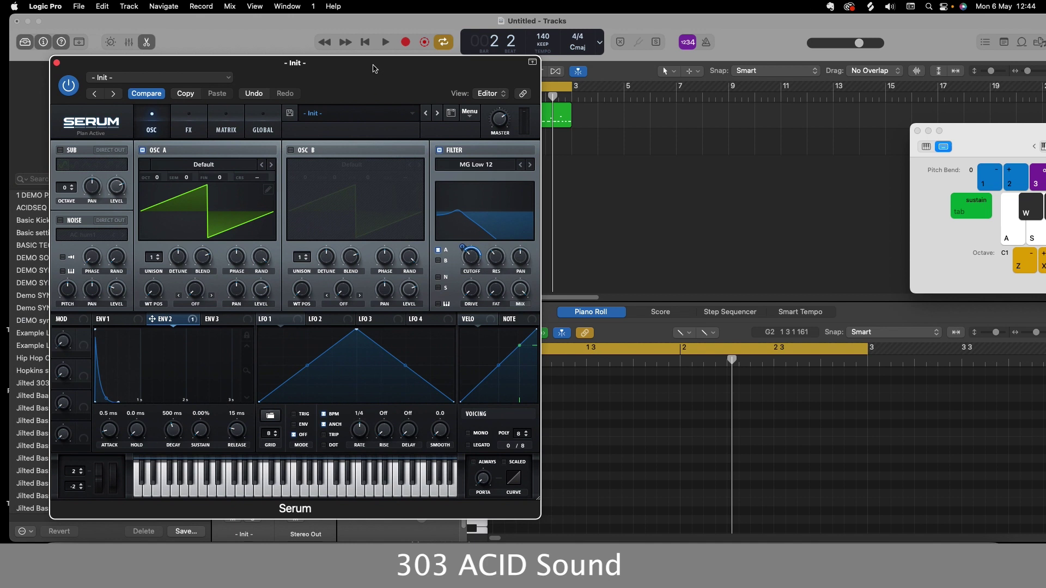
{"action": "left_click_drag", "start_coordinate": [375, 68], "coordinate": [349, 78]}
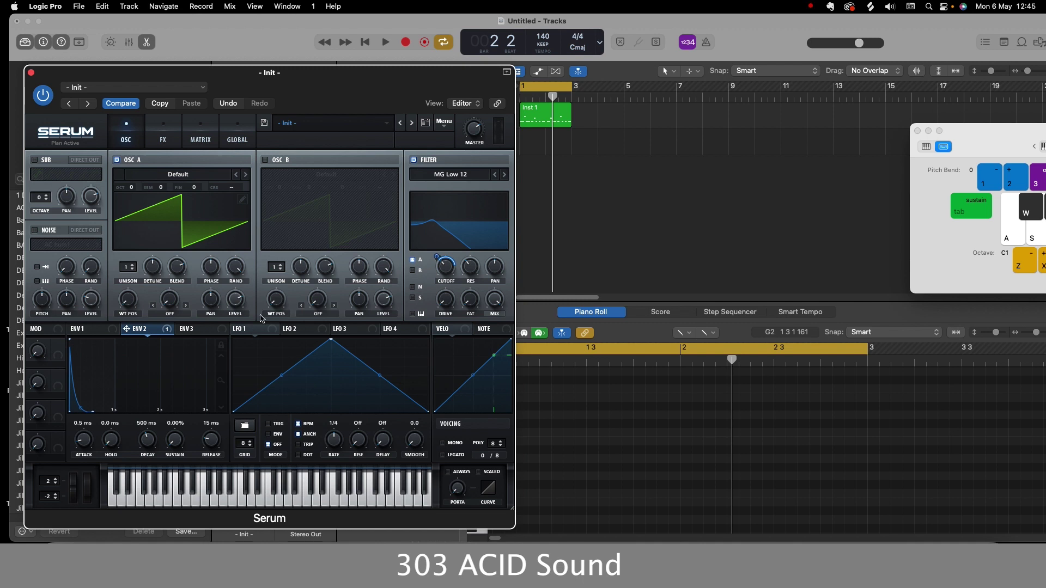
Step: Give LFO 1 a Basic sine shape and route it to the filter cutoff
{"action": "left_click", "coordinate": [246, 424]}
{"action": "mouse_move", "coordinate": [251, 427]}
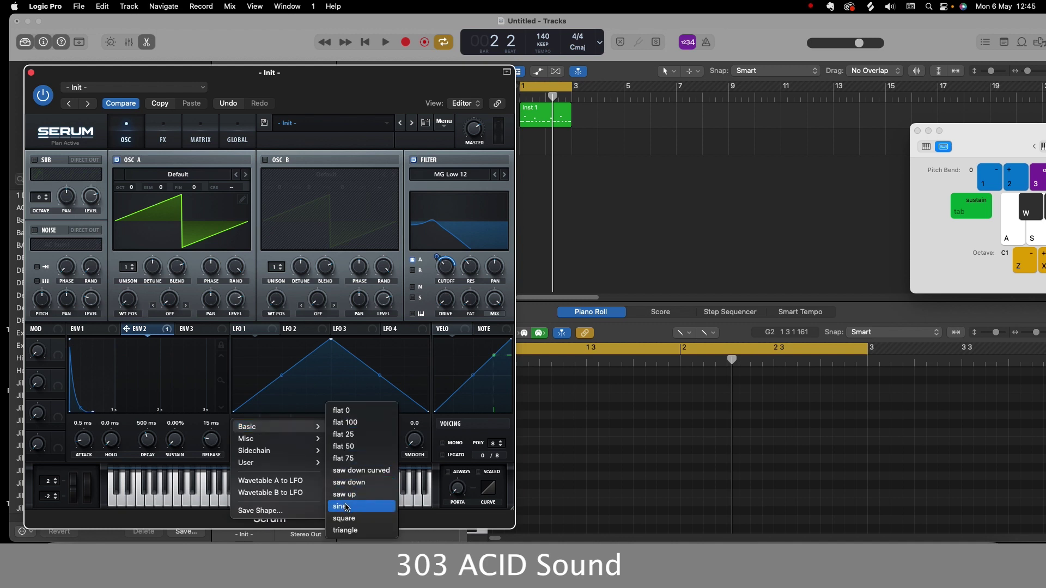
{"action": "left_click", "coordinate": [347, 507]}
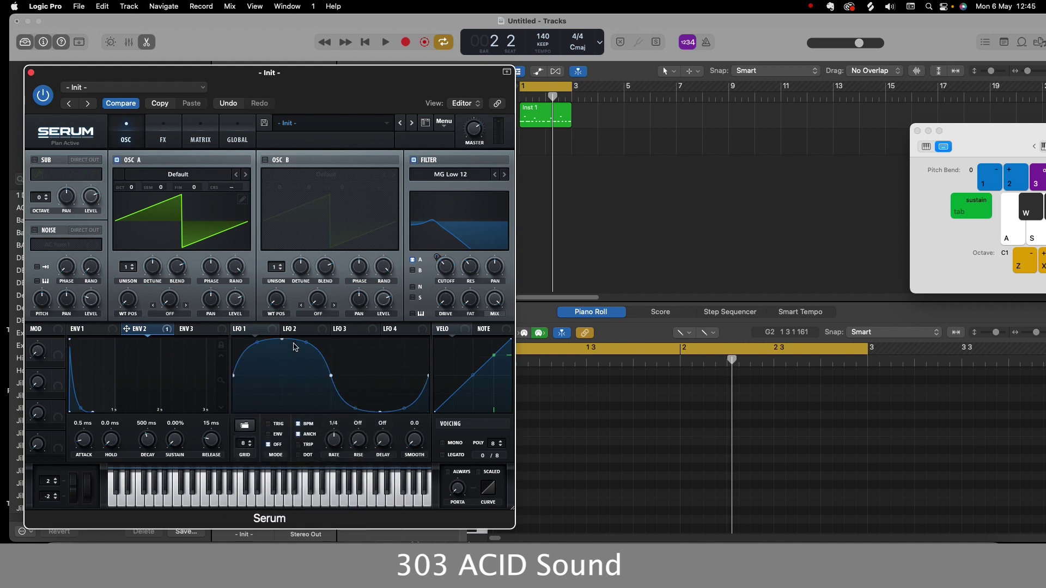
{"action": "left_click_drag", "start_coordinate": [274, 333], "coordinate": [448, 271]}
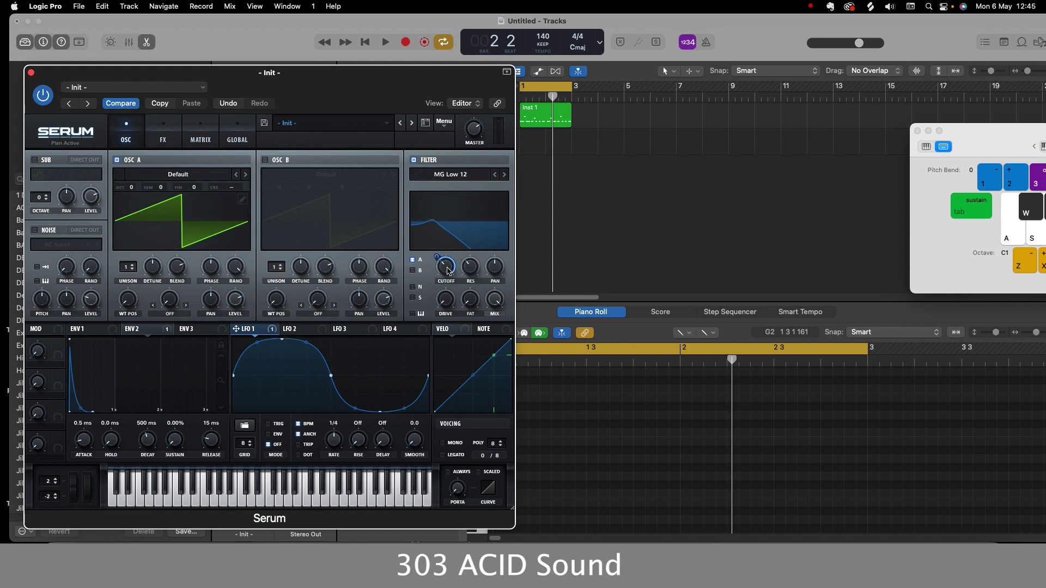
{"action": "left_click", "coordinate": [386, 43]}
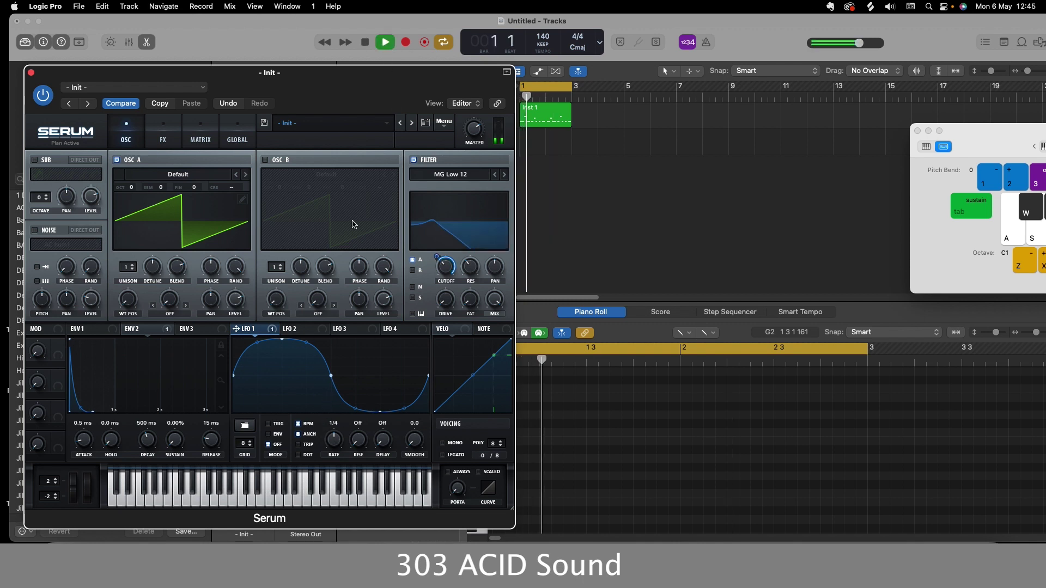
{"action": "left_click", "coordinate": [365, 43]}
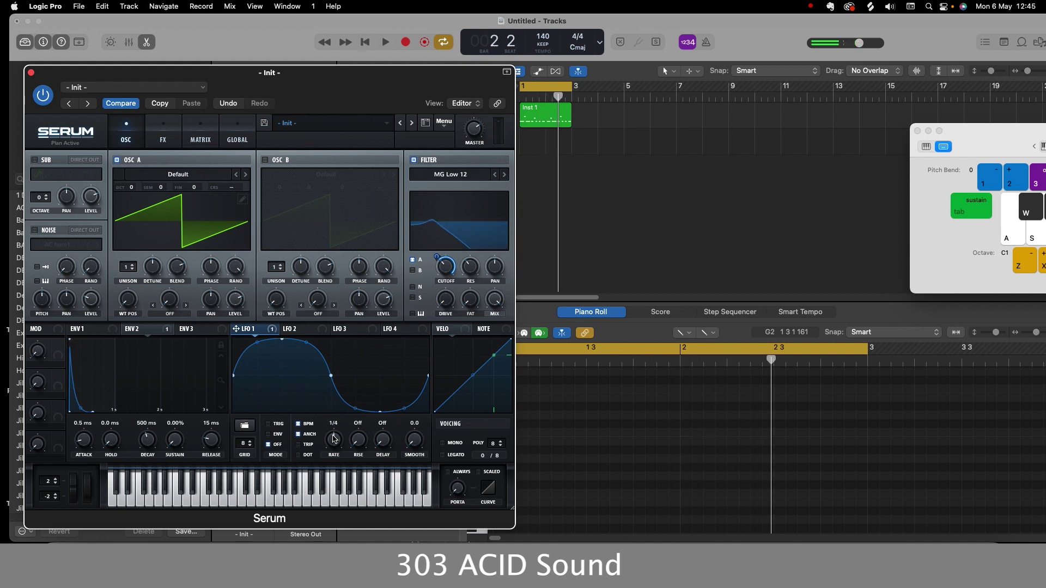
Step: Set LFO 1's rate to one bar and audition the sweep twice
{"action": "left_click_drag", "start_coordinate": [334, 438], "coordinate": [332, 448]}
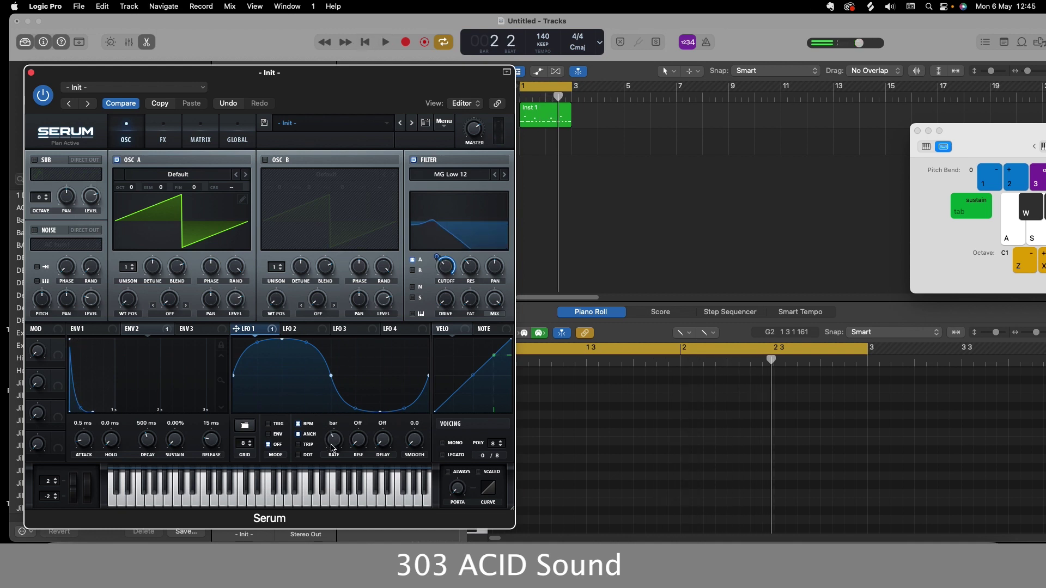
{"action": "left_click", "coordinate": [385, 42]}
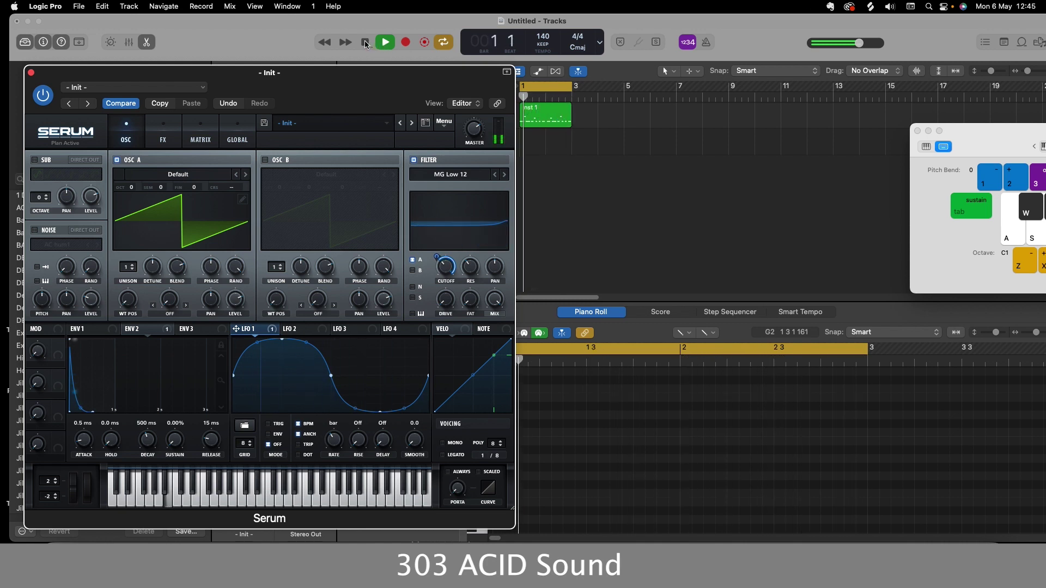
{"action": "left_click", "coordinate": [365, 44]}
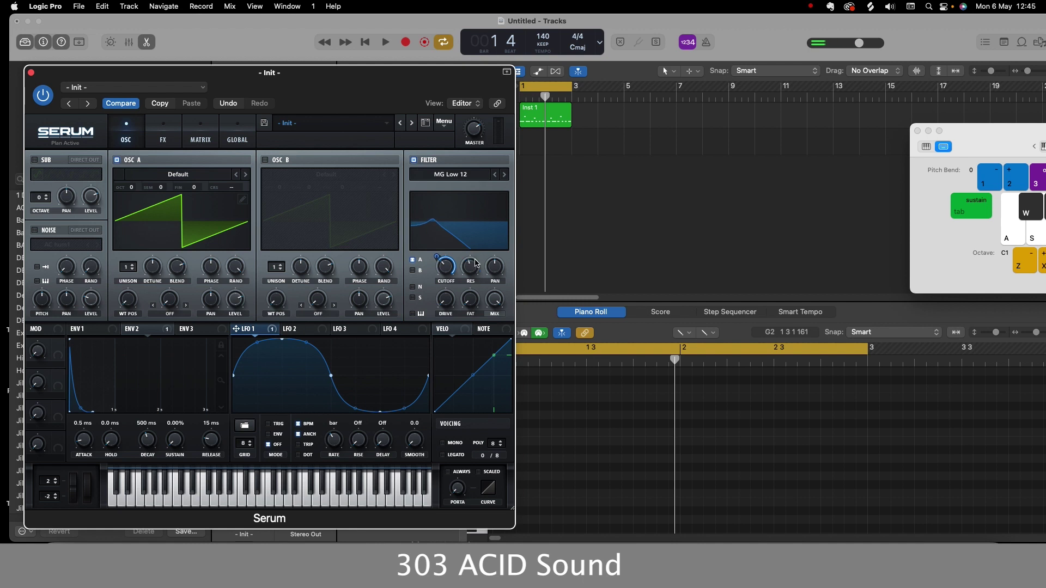
{"action": "left_click", "coordinate": [385, 44]}
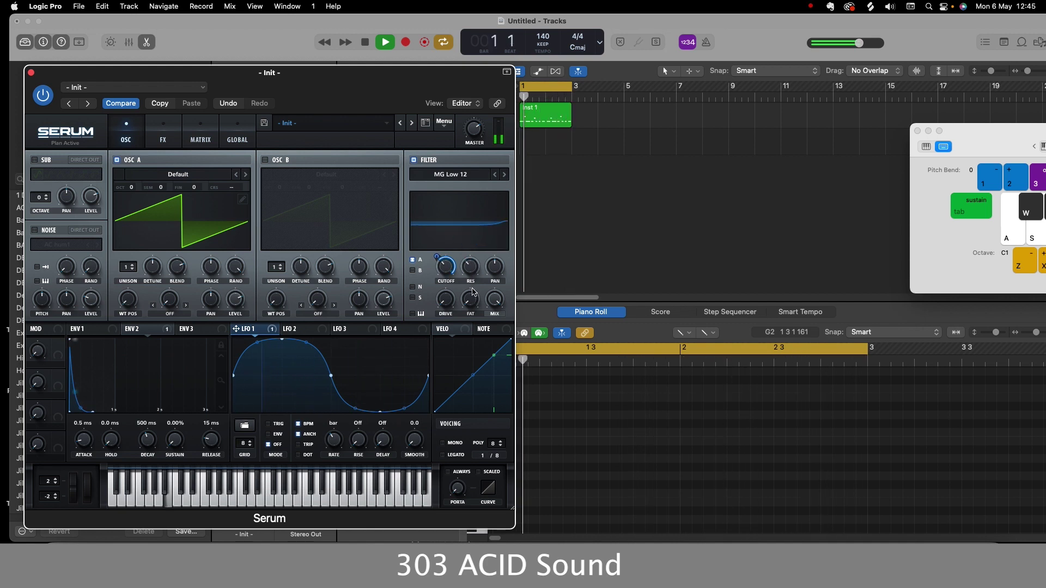
{"action": "left_click", "coordinate": [366, 44]}
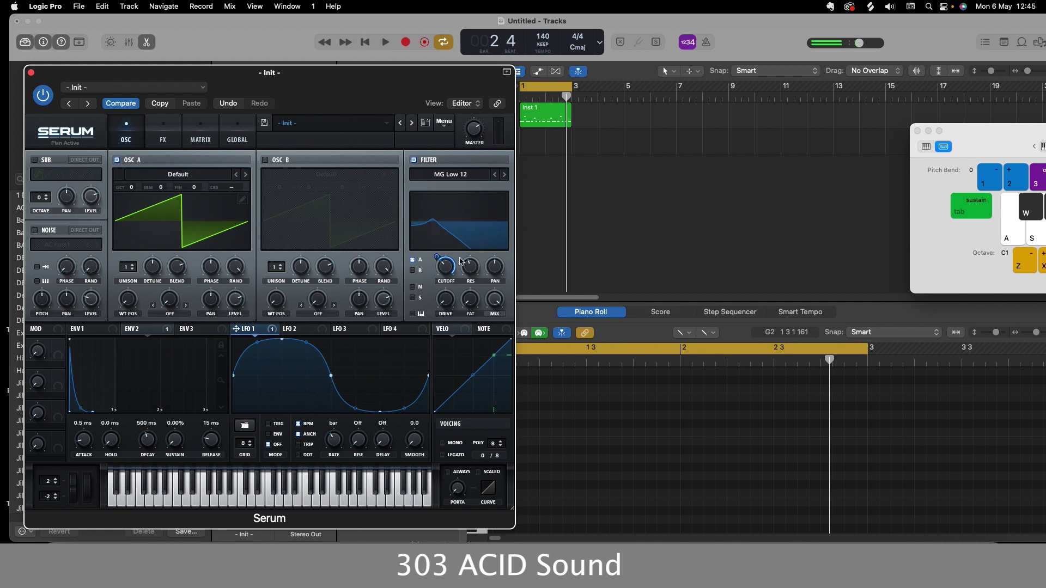
{"action": "left_click_drag", "start_coordinate": [197, 78], "coordinate": [240, 64]}
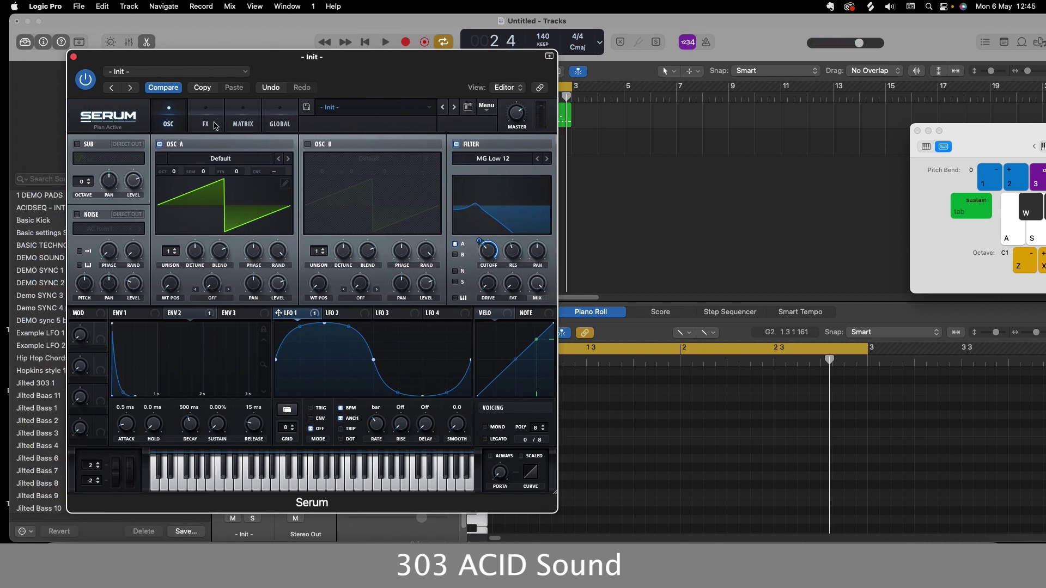
Step: Enable Serum's Distortion effect with the Stomp Box type and audition it
{"action": "left_click", "coordinate": [205, 123]}
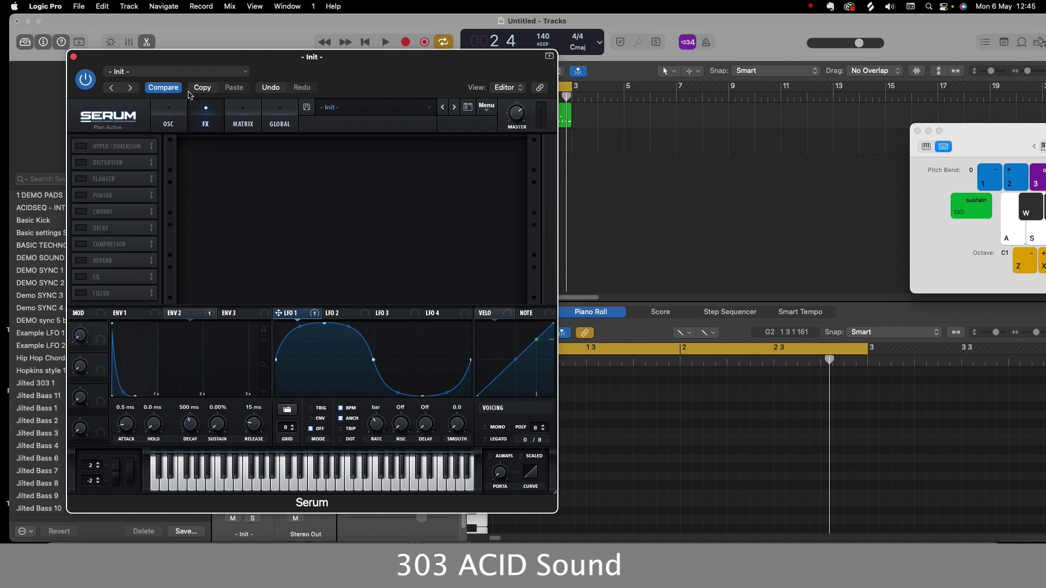
{"action": "left_click", "coordinate": [81, 163]}
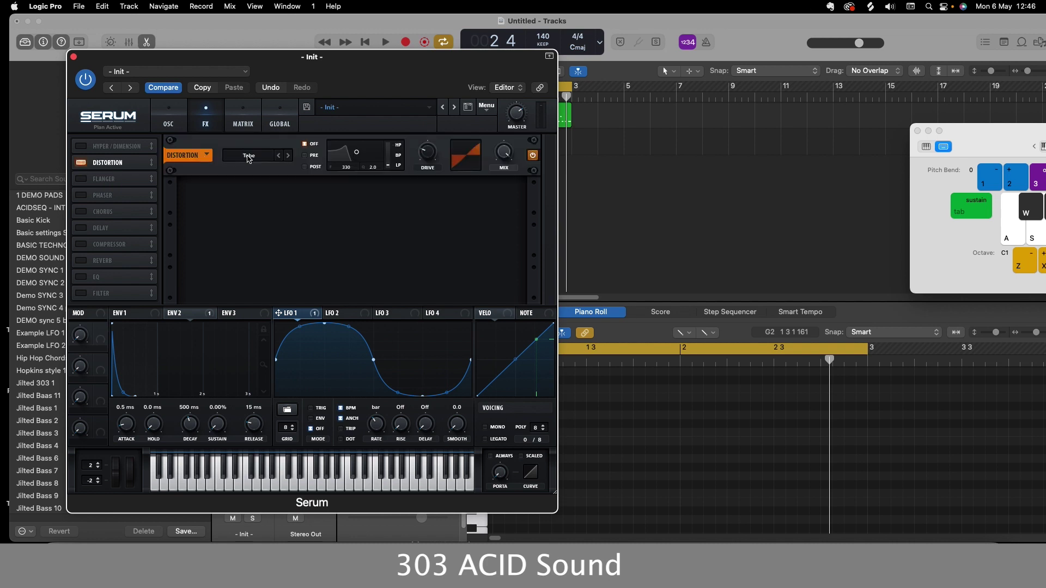
{"action": "left_click", "coordinate": [248, 156]}
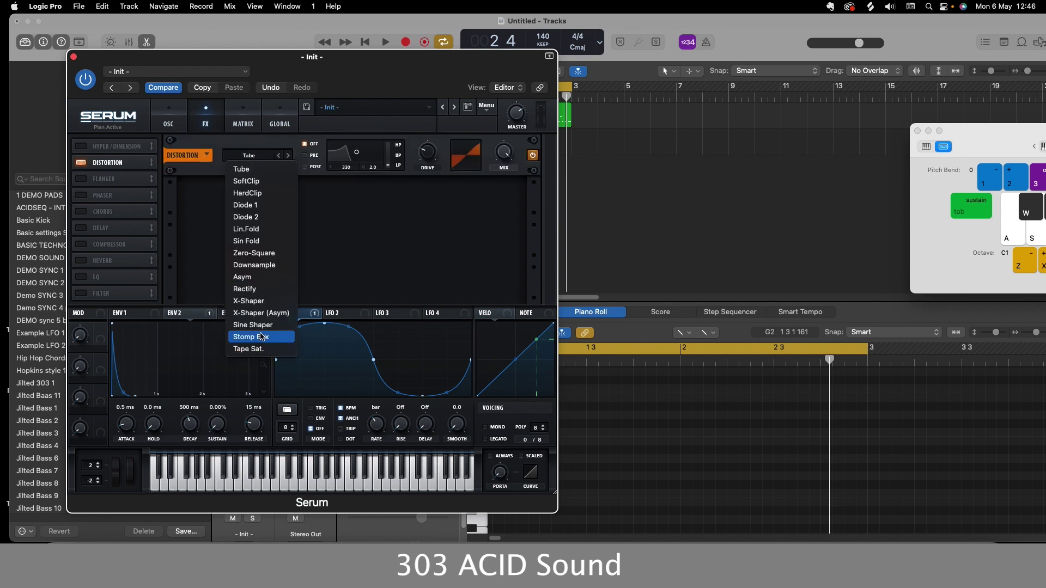
{"action": "left_click", "coordinate": [261, 336]}
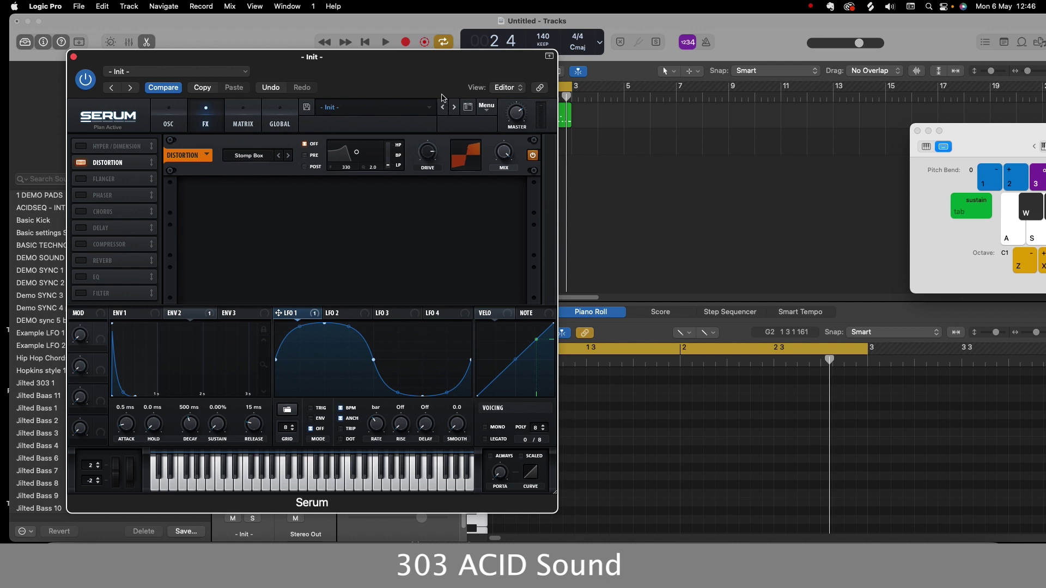
{"action": "left_click", "coordinate": [385, 42]}
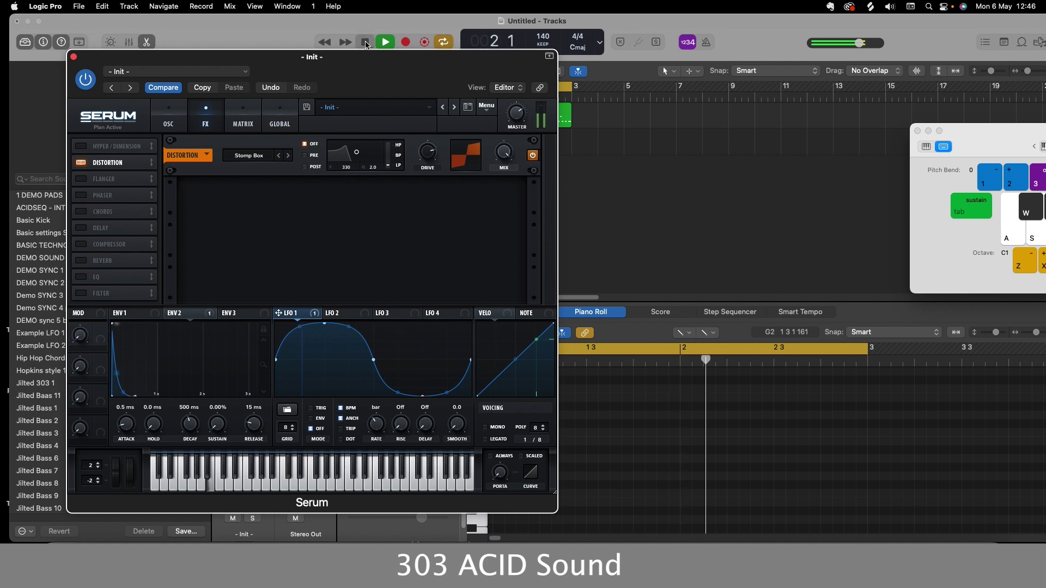
{"action": "left_click", "coordinate": [366, 42]}
Step: Lower the filter cutoff on the OSC page and play to hear it
{"action": "left_click", "coordinate": [179, 120]}
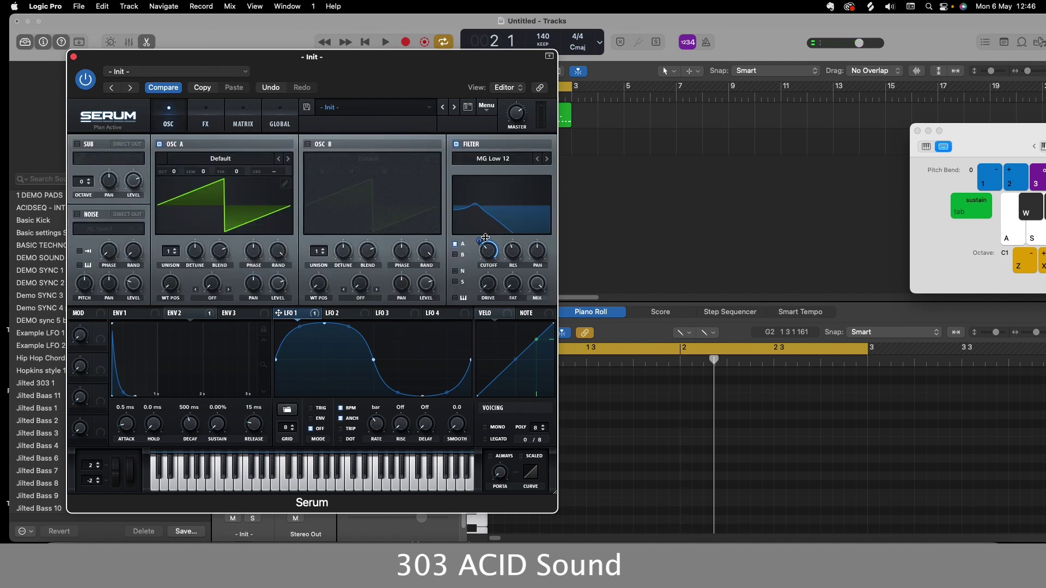
{"action": "left_click_drag", "start_coordinate": [482, 242], "coordinate": [430, 277]}
{"action": "key", "text": "space"}
{"action": "key", "text": "space"}
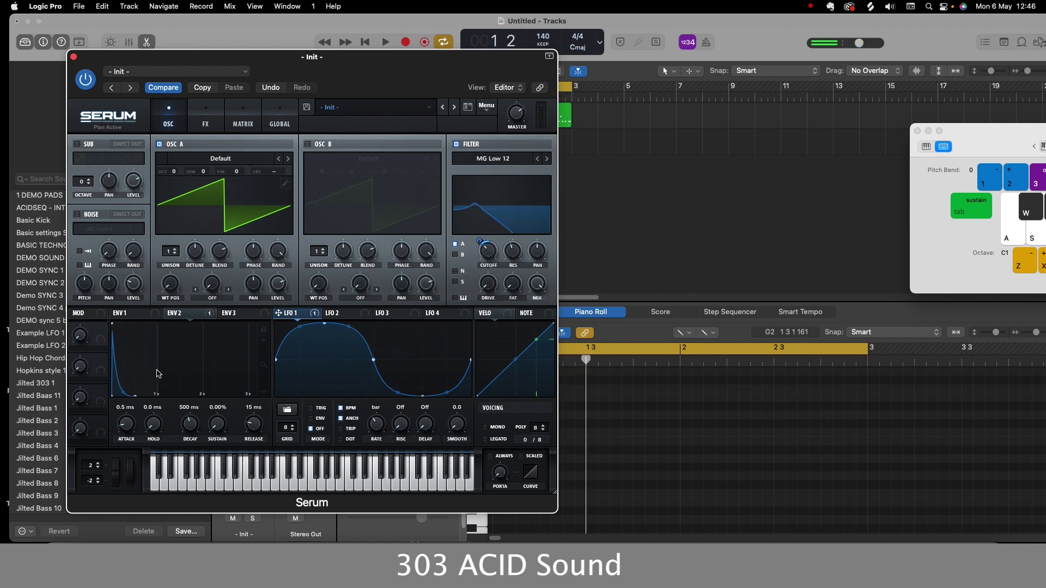
Step: Lengthen Envelope 2's decay to 1.69 s
{"action": "left_click", "coordinate": [155, 326]}
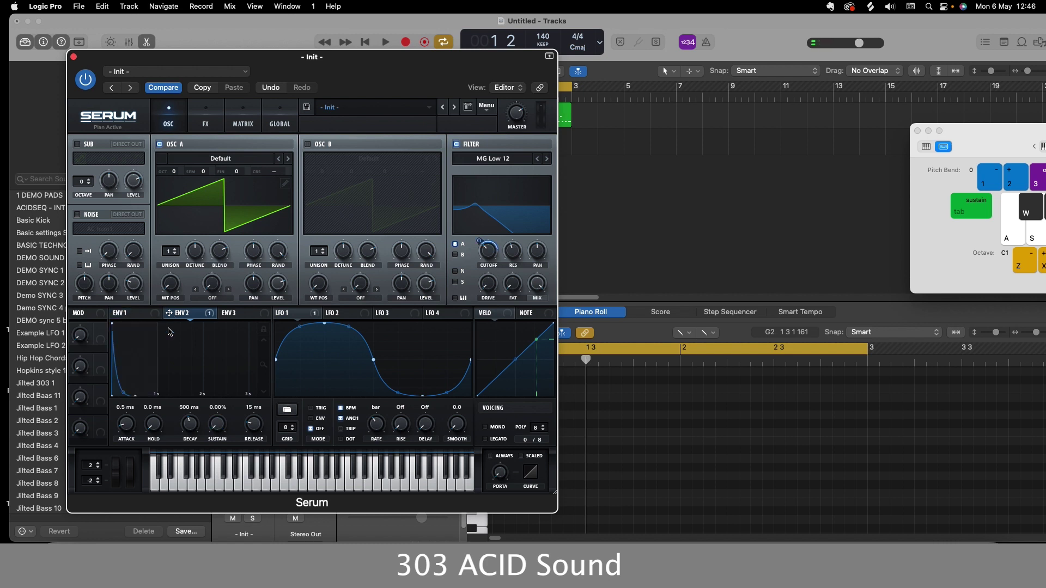
{"action": "left_click_drag", "start_coordinate": [196, 429], "coordinate": [195, 415]}
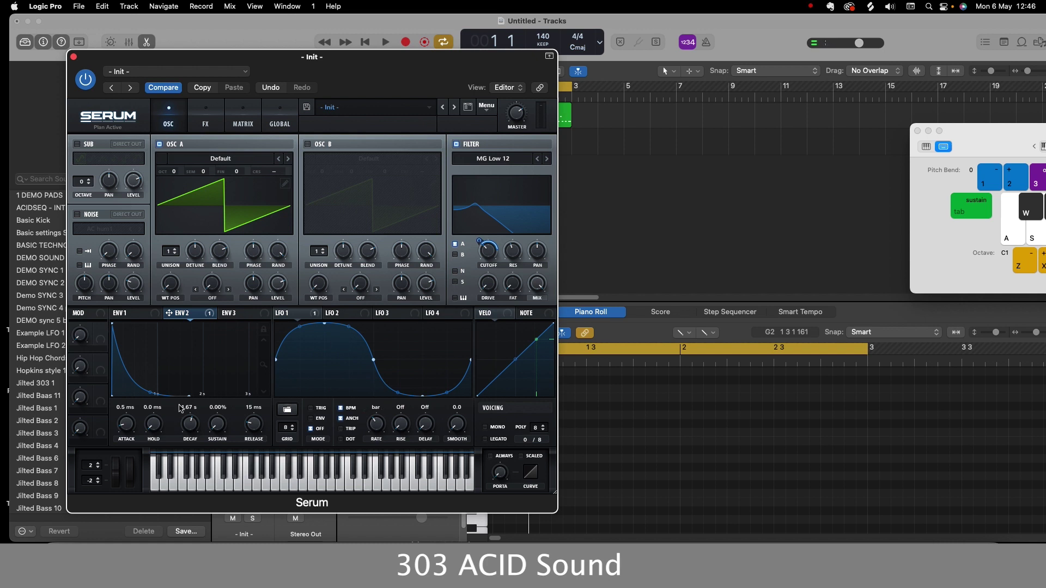
{"action": "left_click_drag", "start_coordinate": [197, 429], "coordinate": [198, 428]}
Step: Route LFO 1 to Envelope 2's Decay and widen its modulation depth
{"action": "left_click_drag", "start_coordinate": [318, 320], "coordinate": [191, 427]}
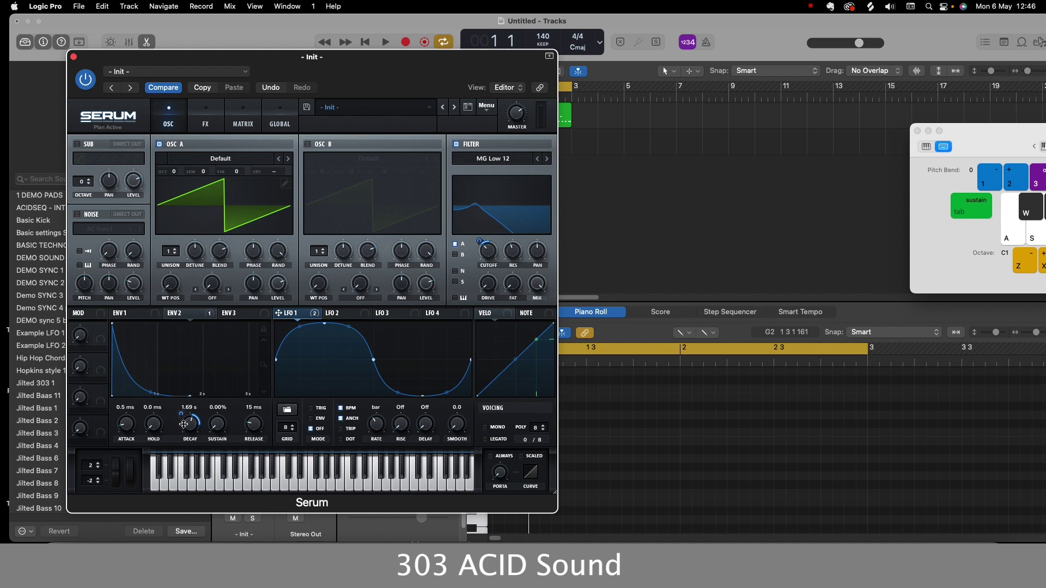
{"action": "left_click", "coordinate": [386, 46]}
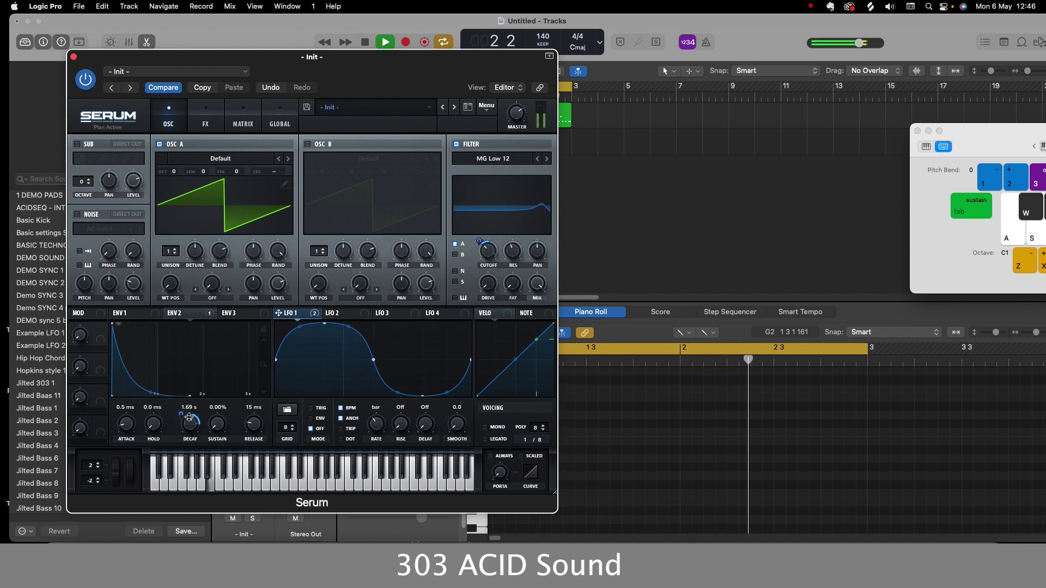
{"action": "left_click_drag", "start_coordinate": [187, 435], "coordinate": [181, 416]}
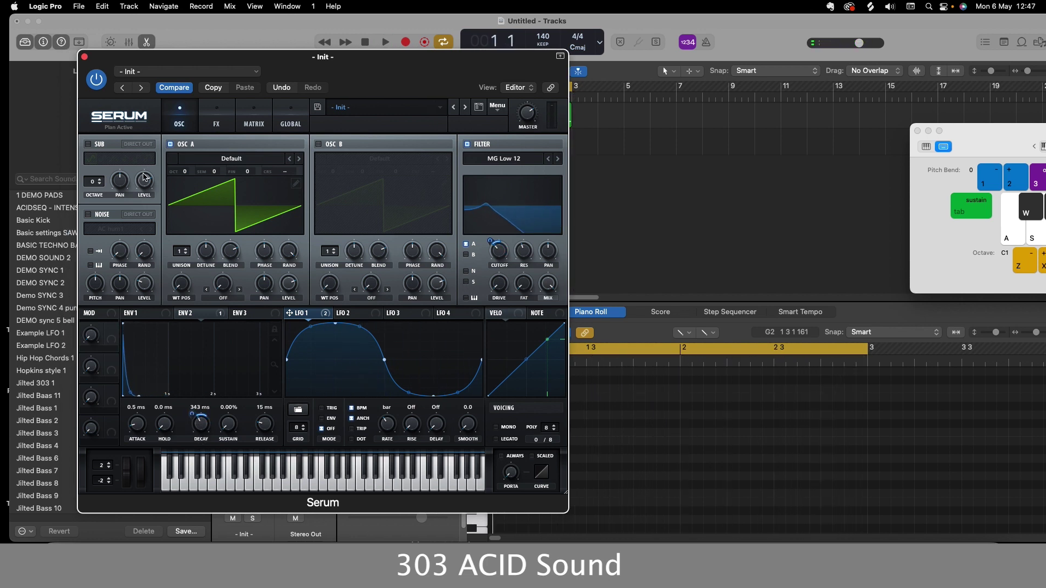
{"action": "left_click", "coordinate": [88, 145]}
{"action": "left_click", "coordinate": [385, 43]}
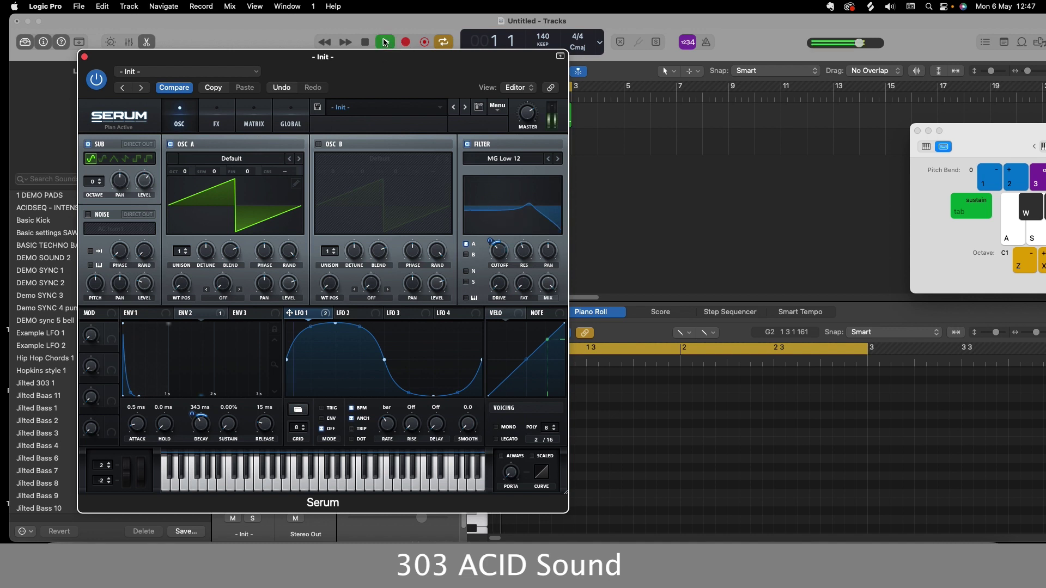
{"action": "left_click", "coordinate": [148, 158]}
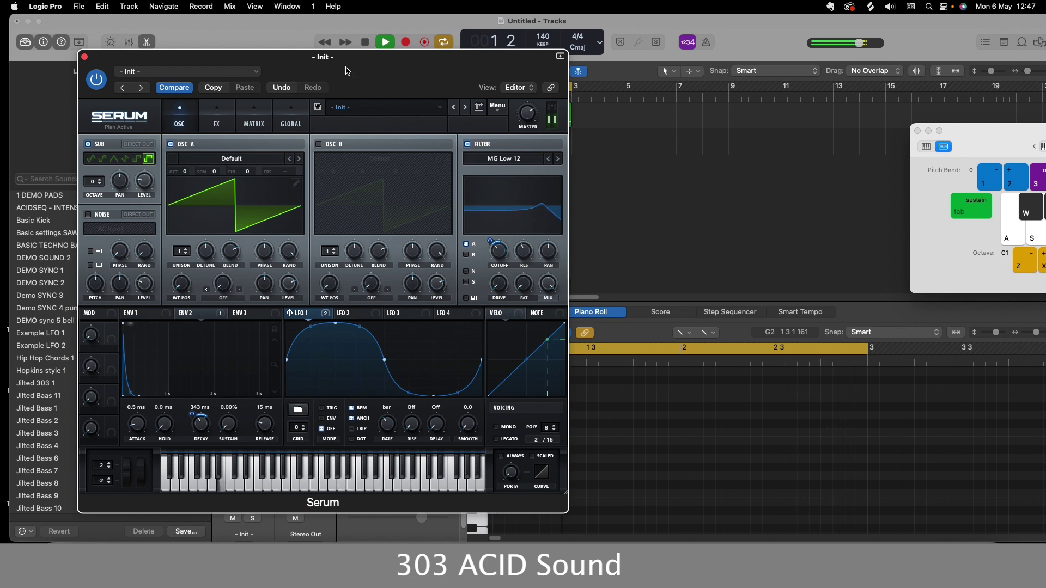
{"action": "key", "text": "space"}
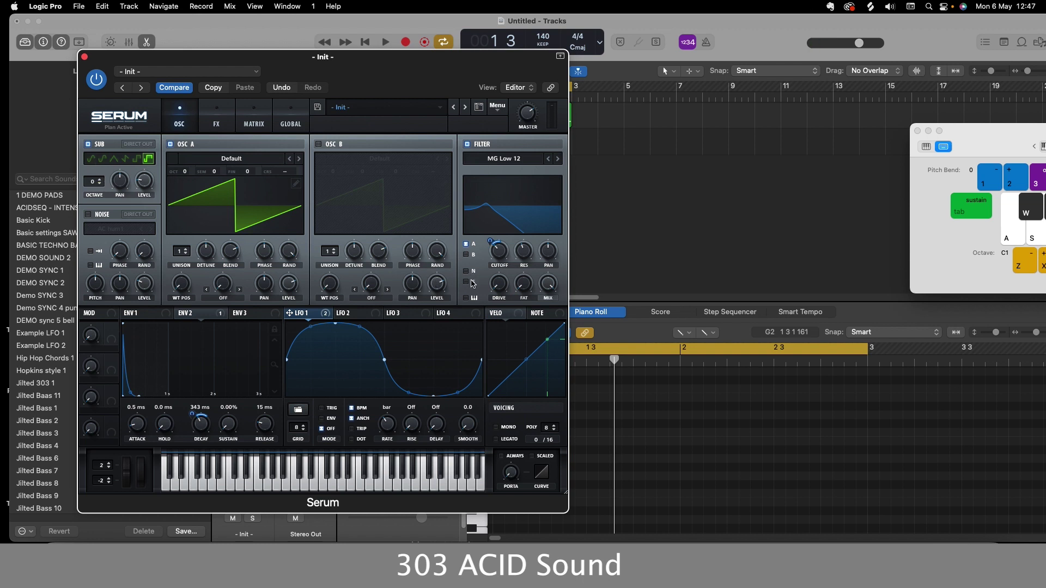
{"action": "left_click", "coordinate": [385, 42]}
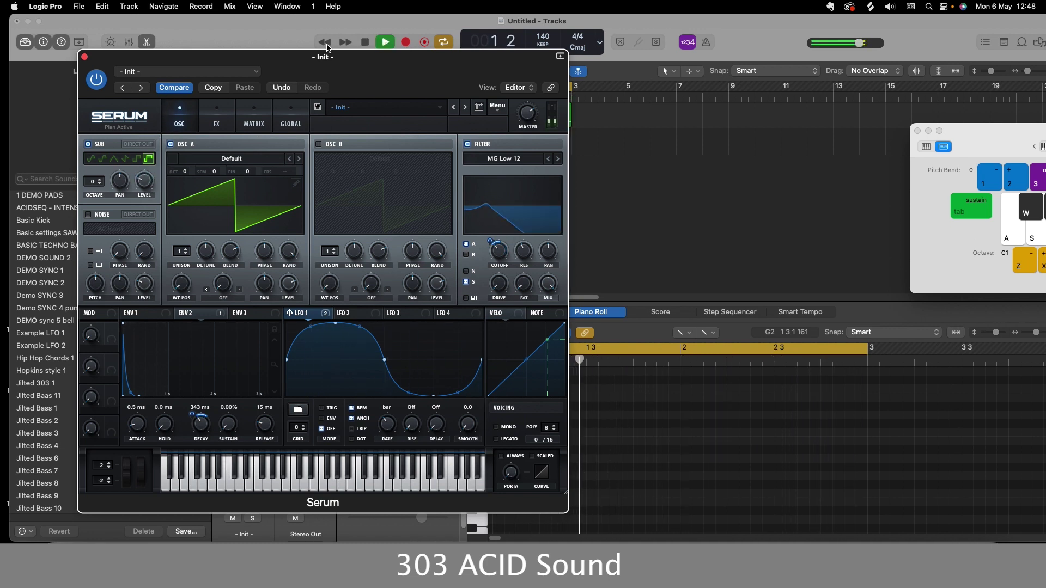
{"action": "key", "text": "space"}
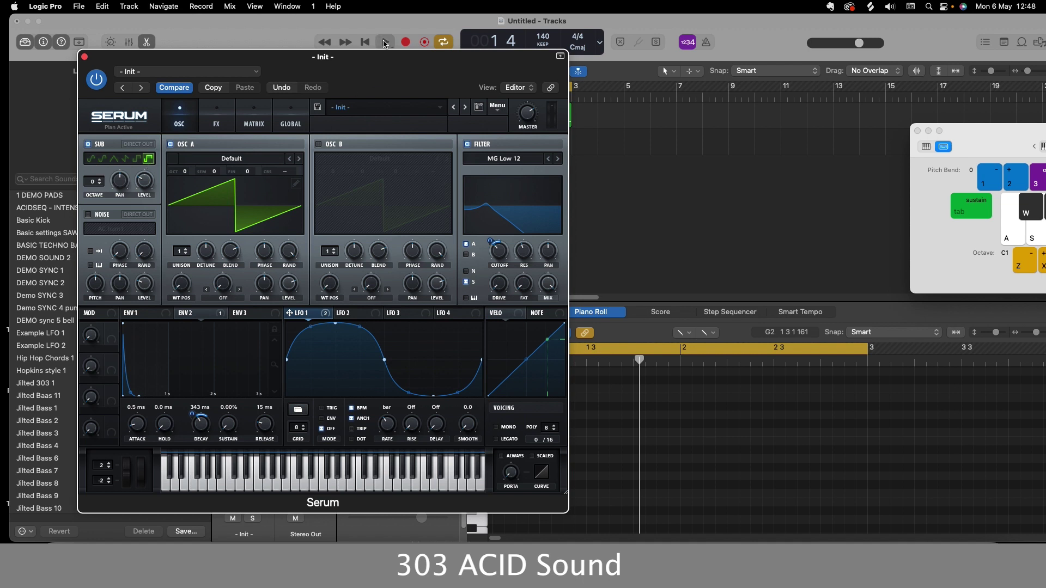
{"action": "left_click", "coordinate": [385, 41]}
{"action": "left_click", "coordinate": [114, 158]}
{"action": "left_click", "coordinate": [102, 159]}
{"action": "left_click", "coordinate": [136, 159]}
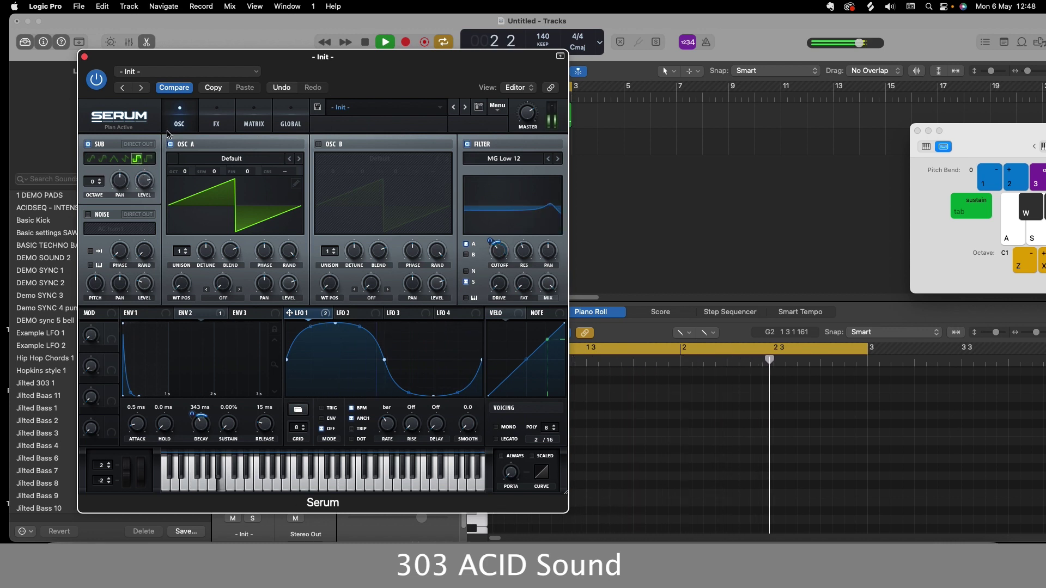
{"action": "key", "text": "space"}
{"action": "left_click", "coordinate": [88, 144]}
{"action": "left_click_drag", "start_coordinate": [390, 50], "coordinate": [331, 84]}
Step: Route LFO 1 to the filter RES knob and audition the resonance wobble
{"action": "left_click", "coordinate": [386, 44]}
{"action": "left_click_drag", "start_coordinate": [269, 341], "coordinate": [459, 269]}
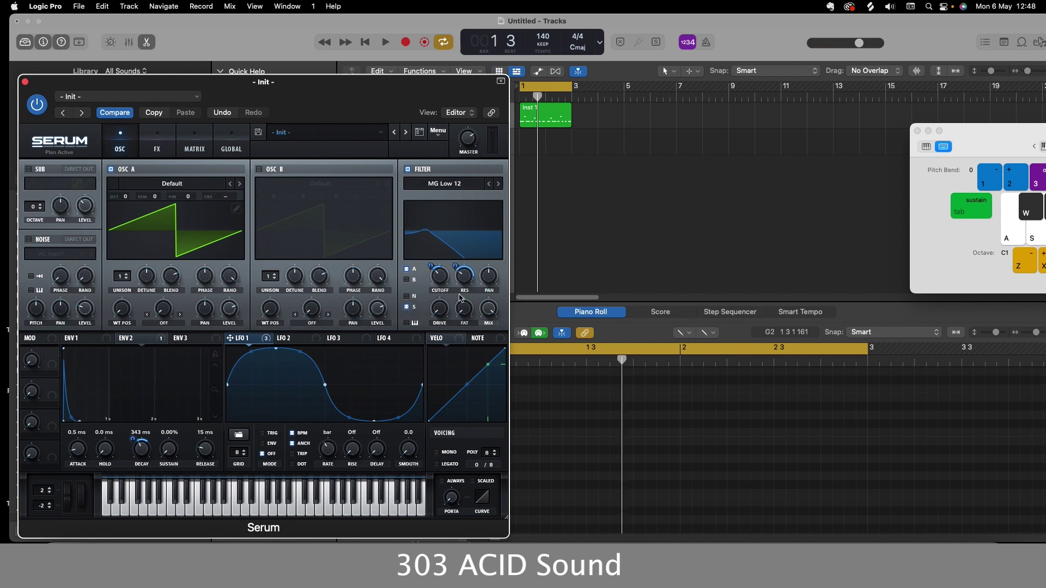
{"action": "left_click", "coordinate": [387, 43]}
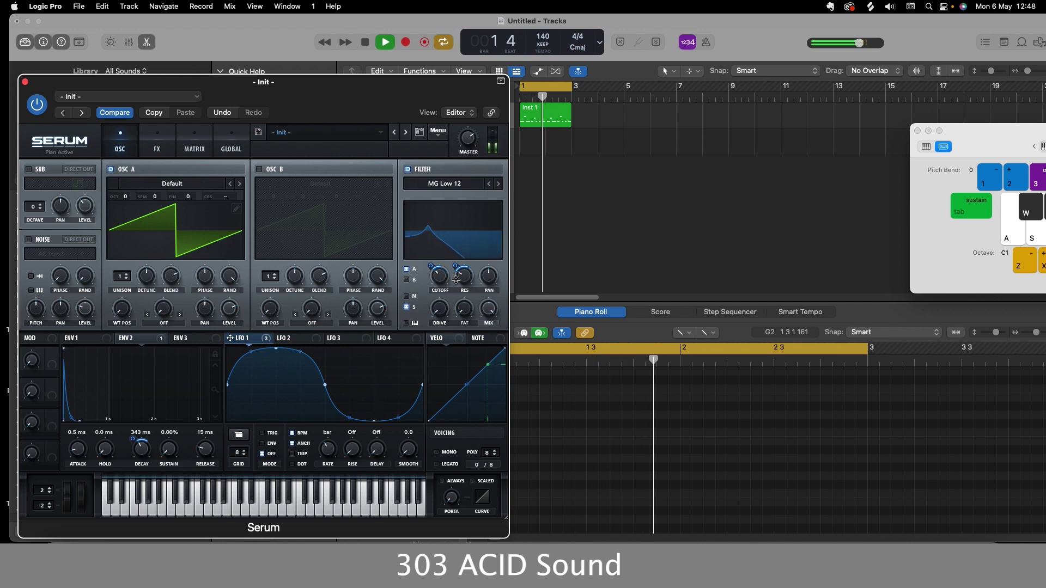
{"action": "key", "text": "space"}
{"action": "left_click_drag", "start_coordinate": [367, 87], "coordinate": [397, 65]}
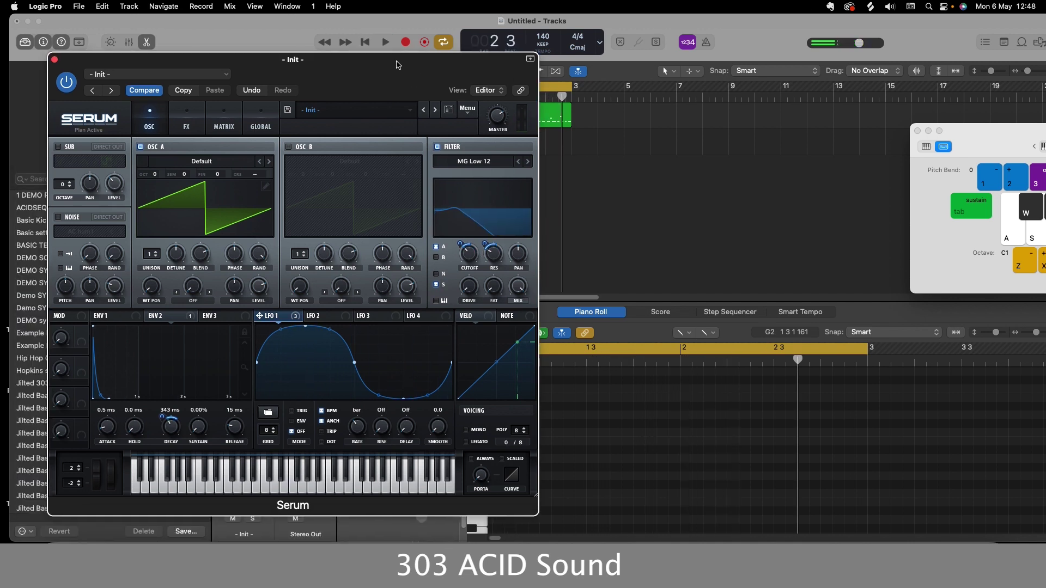
Step: Switch Serum's filter type to Normal > Band 12 and audition it
{"action": "left_click", "coordinate": [480, 165]}
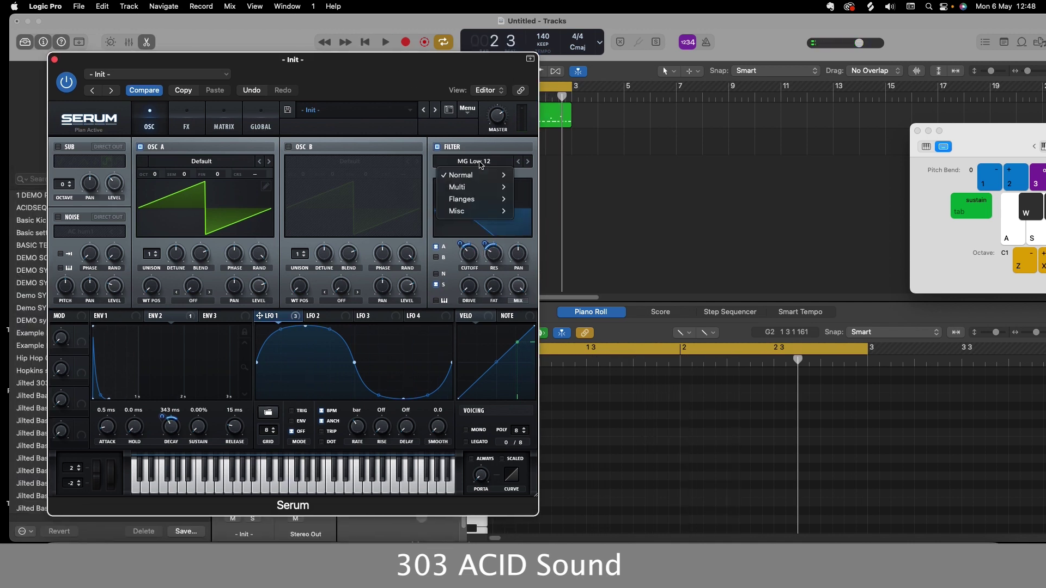
{"action": "mouse_move", "coordinate": [479, 175]}
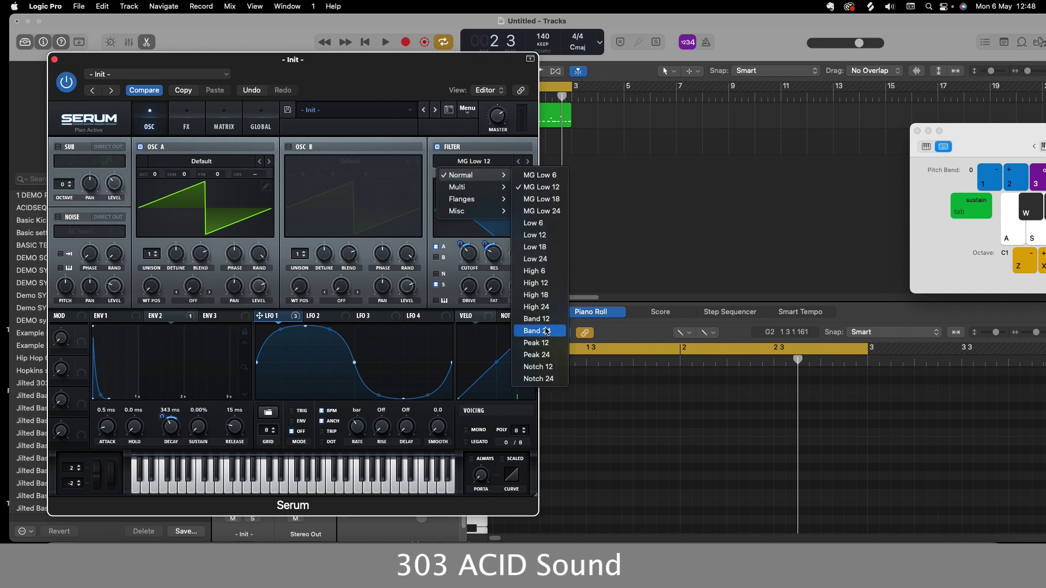
{"action": "left_click", "coordinate": [546, 320]}
{"action": "left_click", "coordinate": [385, 43]}
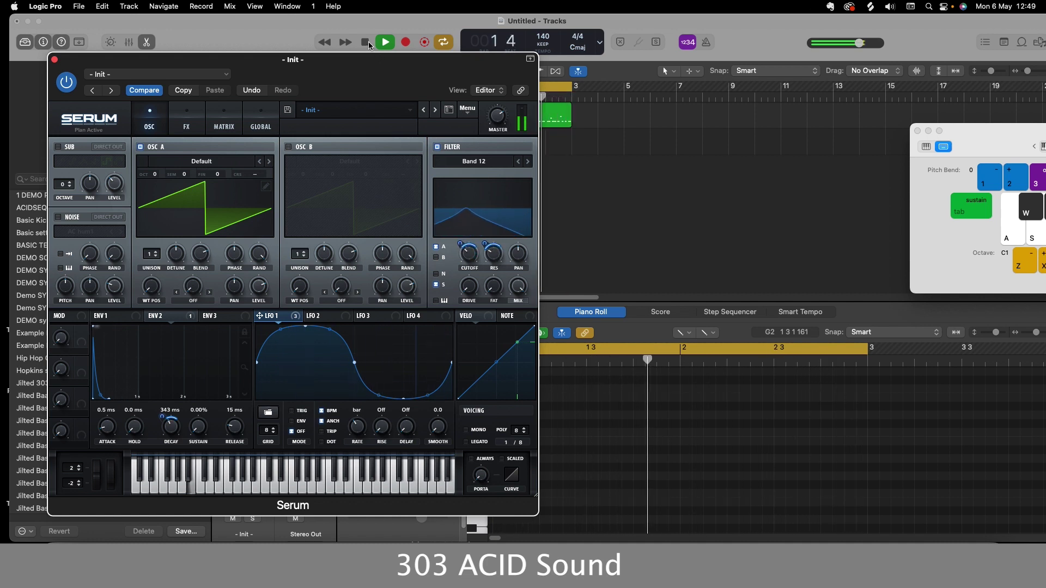
{"action": "key", "text": "space"}
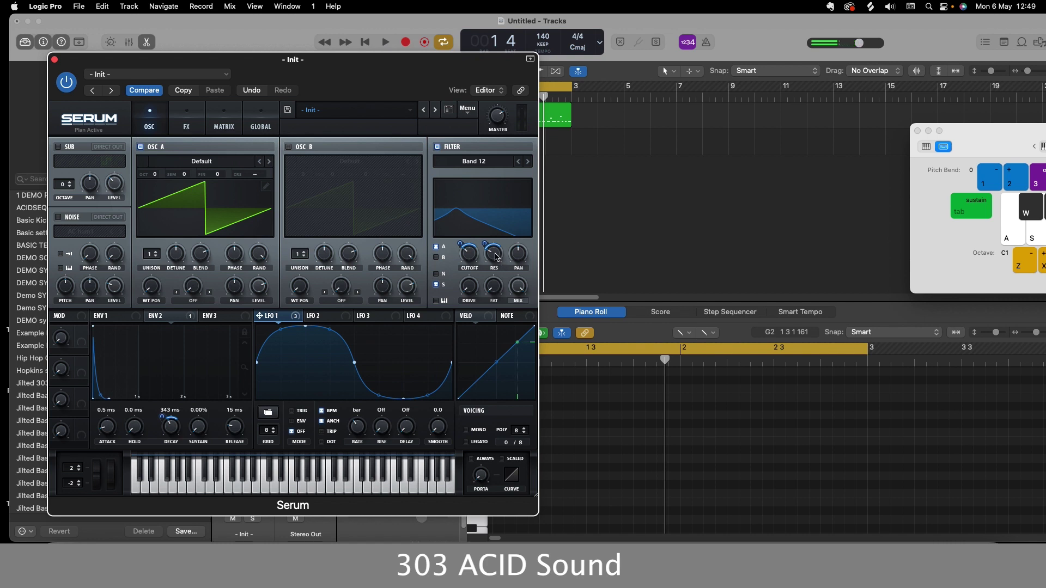
Step: Remove all modulators from the filter resonance and replay the loop
{"action": "right_click", "coordinate": [496, 257]}
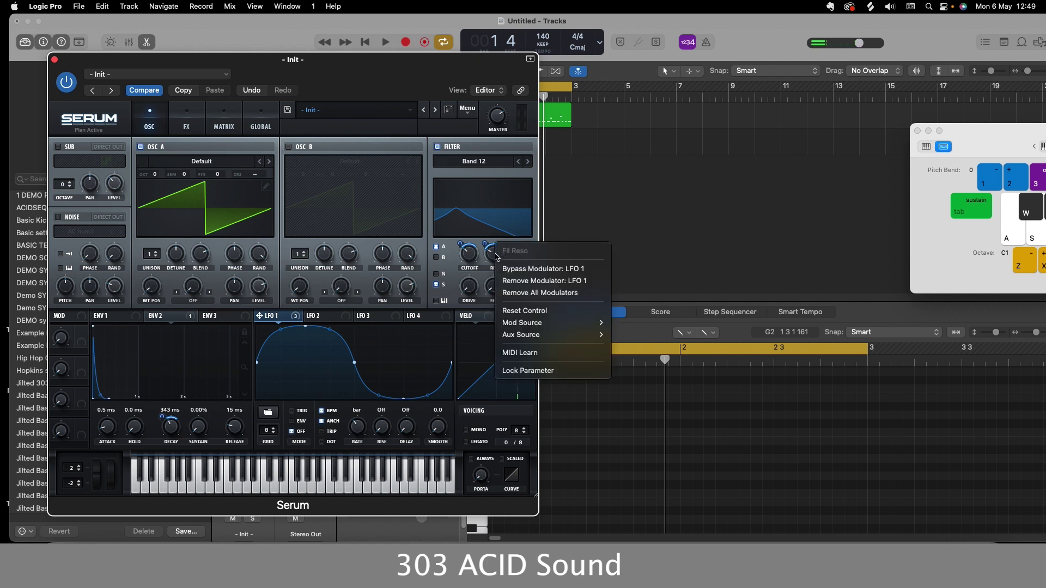
{"action": "left_click", "coordinate": [517, 292]}
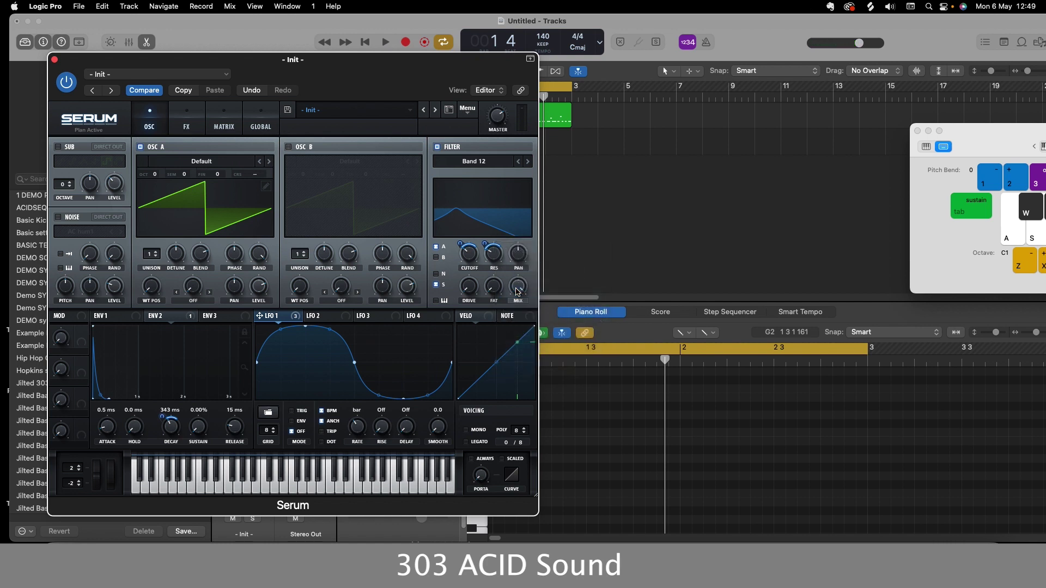
{"action": "left_click", "coordinate": [385, 44]}
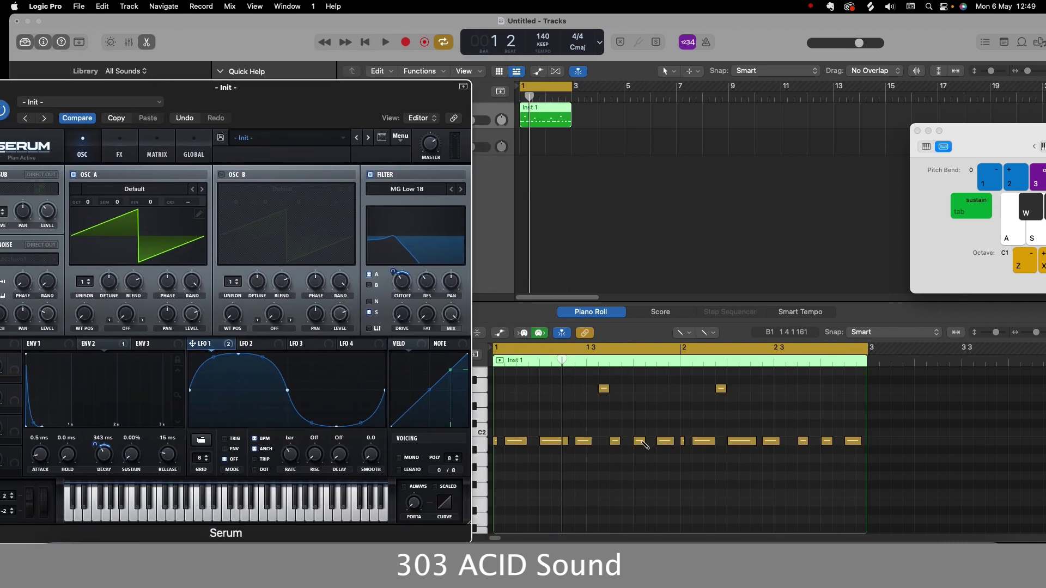
Step: Shift Serum right and play the acid loop once with the MG Low 18 filter
{"action": "left_click_drag", "start_coordinate": [365, 95], "coordinate": [389, 93]}
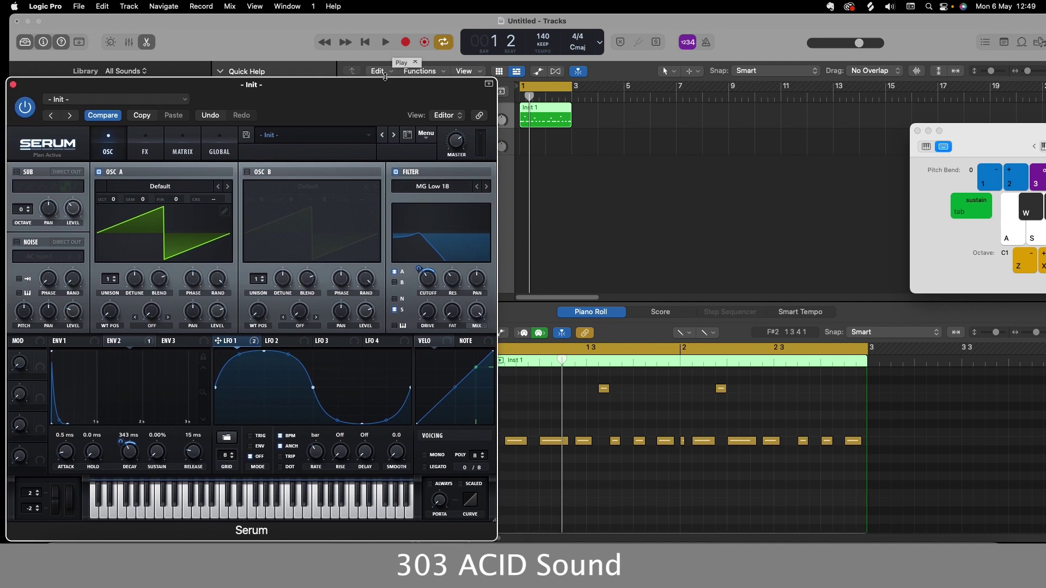
{"action": "left_click_drag", "start_coordinate": [385, 79], "coordinate": [393, 79]}
{"action": "left_click", "coordinate": [385, 42]}
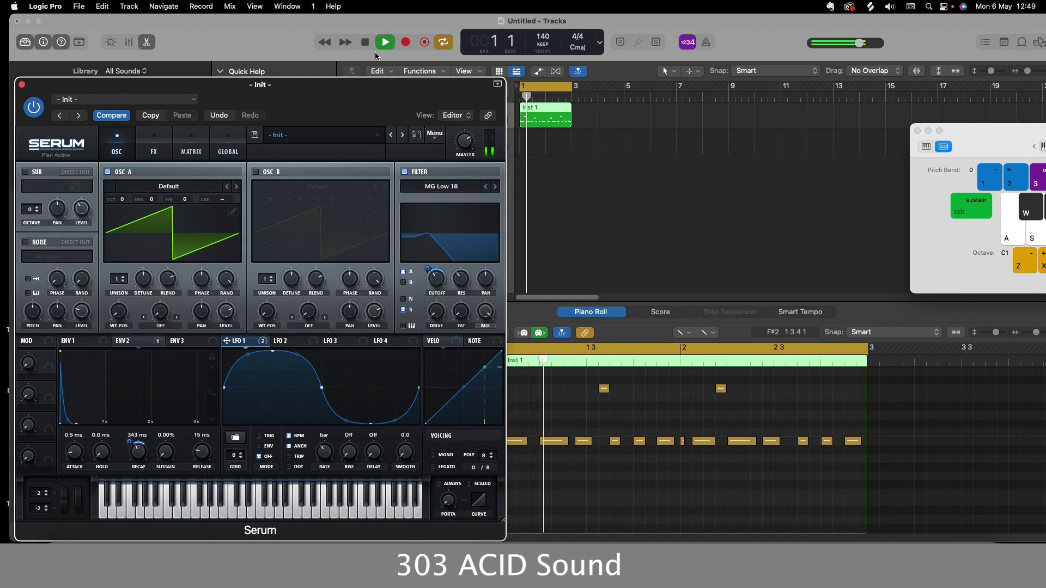
{"action": "left_click", "coordinate": [365, 43]}
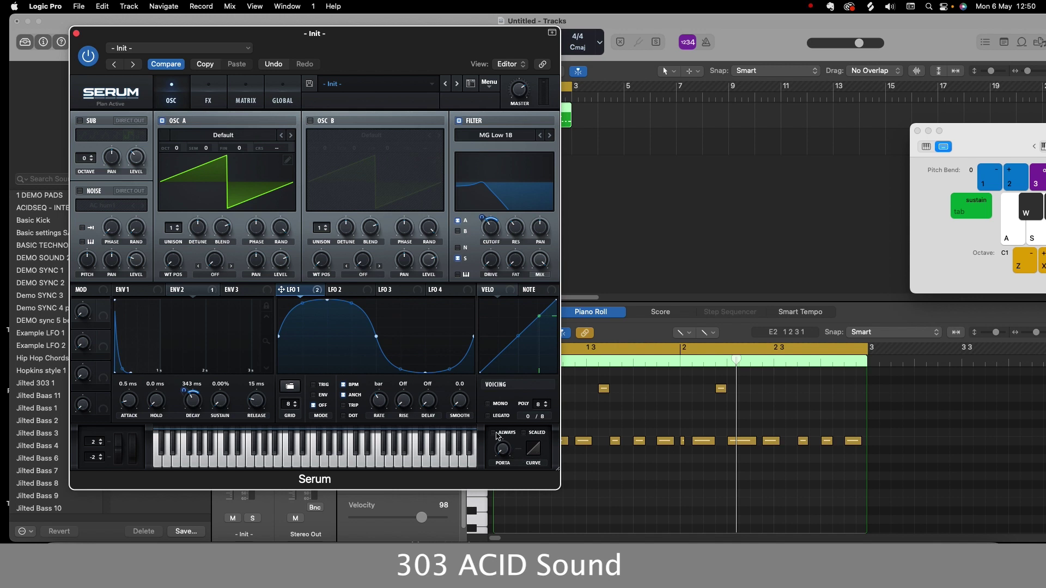
Step: Switch Serum's voicing to mono, move its window lower, and stop the loop
{"action": "left_click", "coordinate": [487, 404]}
{"action": "left_click_drag", "start_coordinate": [450, 28], "coordinate": [450, 40]}
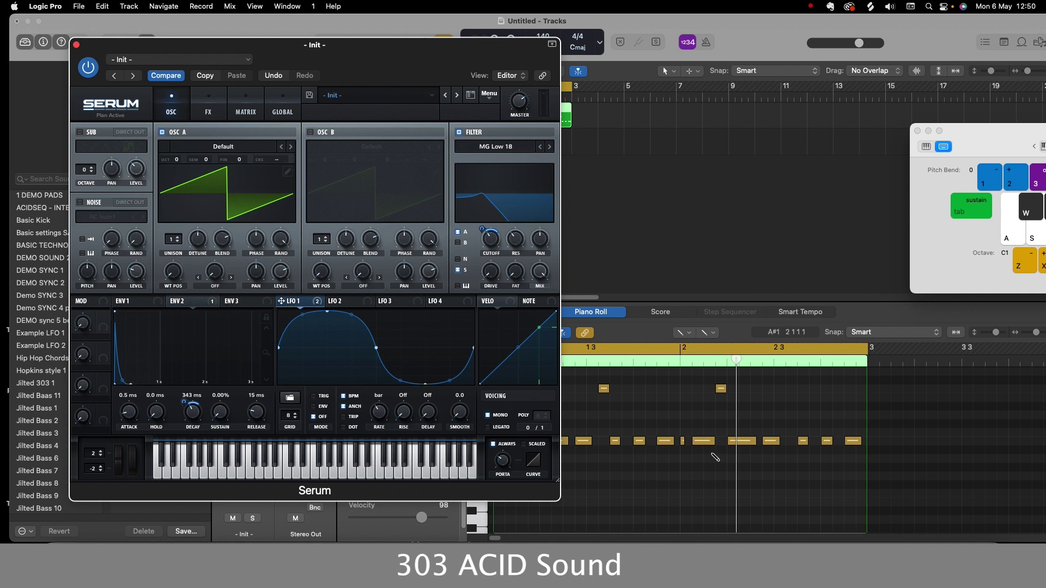
{"action": "left_click_drag", "start_coordinate": [401, 57], "coordinate": [400, 74]}
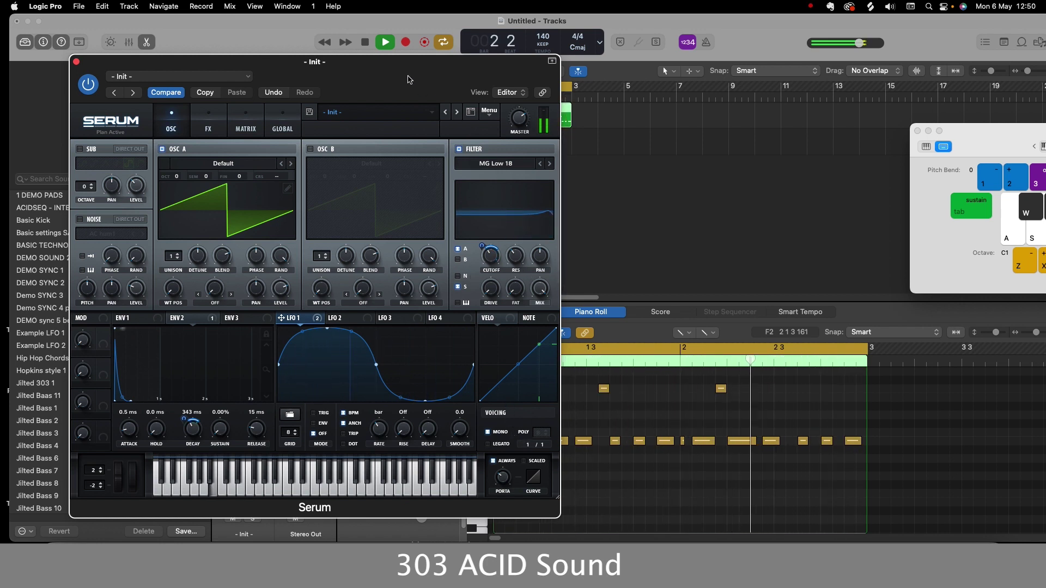
{"action": "left_click", "coordinate": [367, 42]}
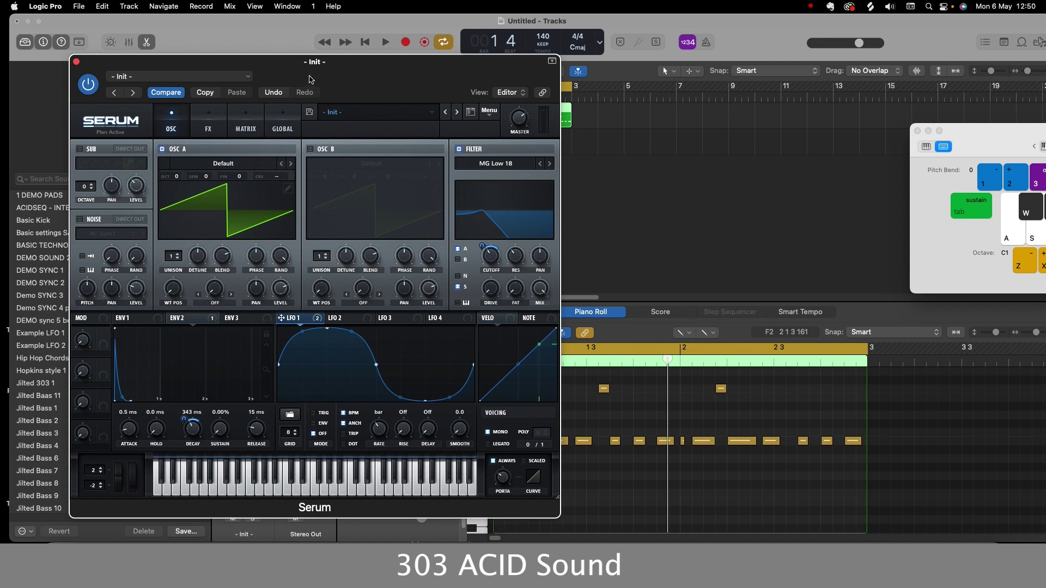
Step: Turn on the Delay module in Serum's FX rack and play the loop
{"action": "left_click", "coordinate": [207, 129]}
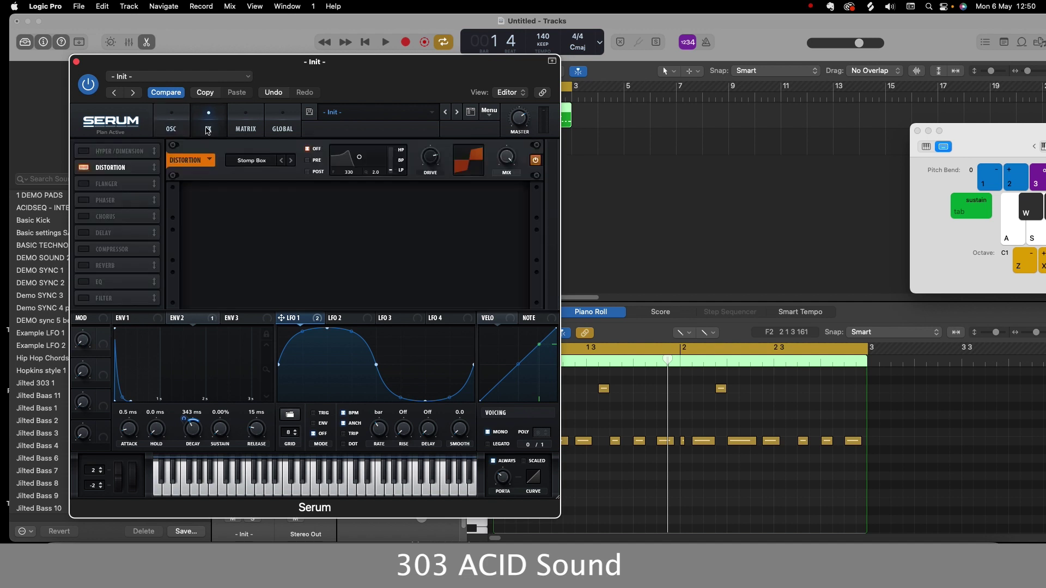
{"action": "left_click", "coordinate": [83, 233]}
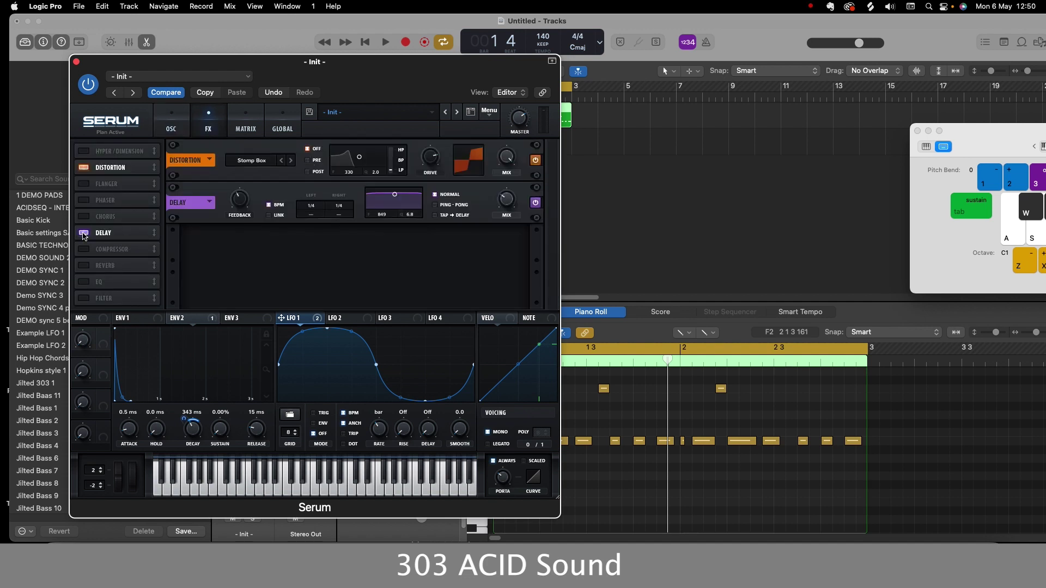
{"action": "left_click", "coordinate": [381, 44]}
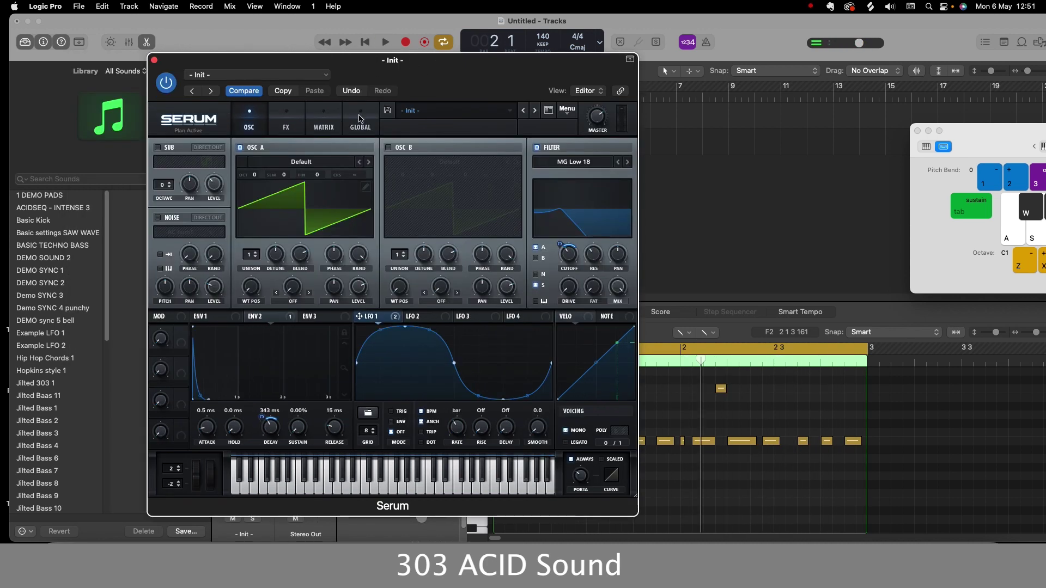
Step: Load the Analog > Acid wavetable into oscillator A and play the loop to hear it
{"action": "left_click", "coordinate": [310, 163]}
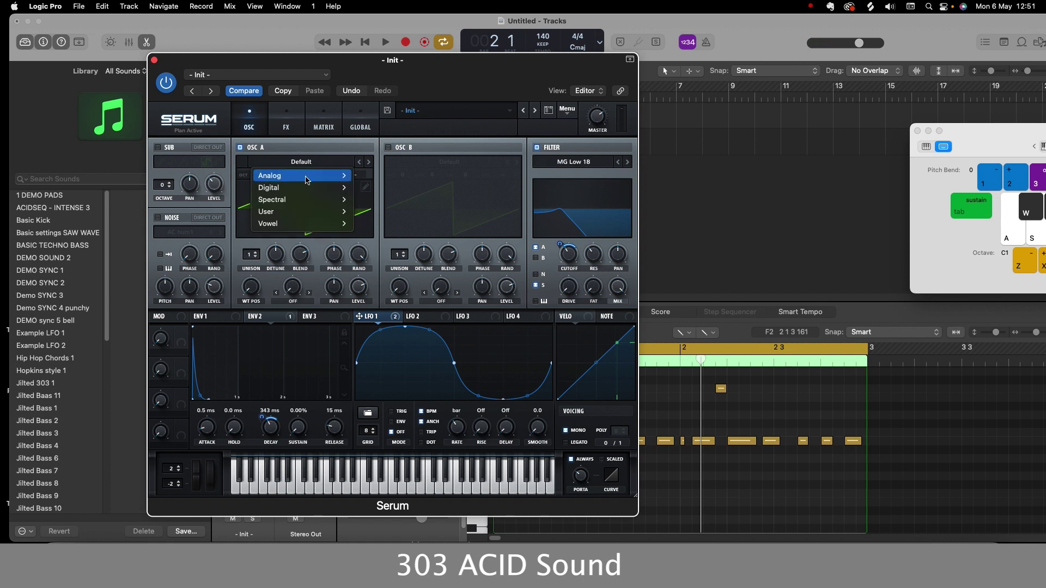
{"action": "mouse_move", "coordinate": [307, 178]}
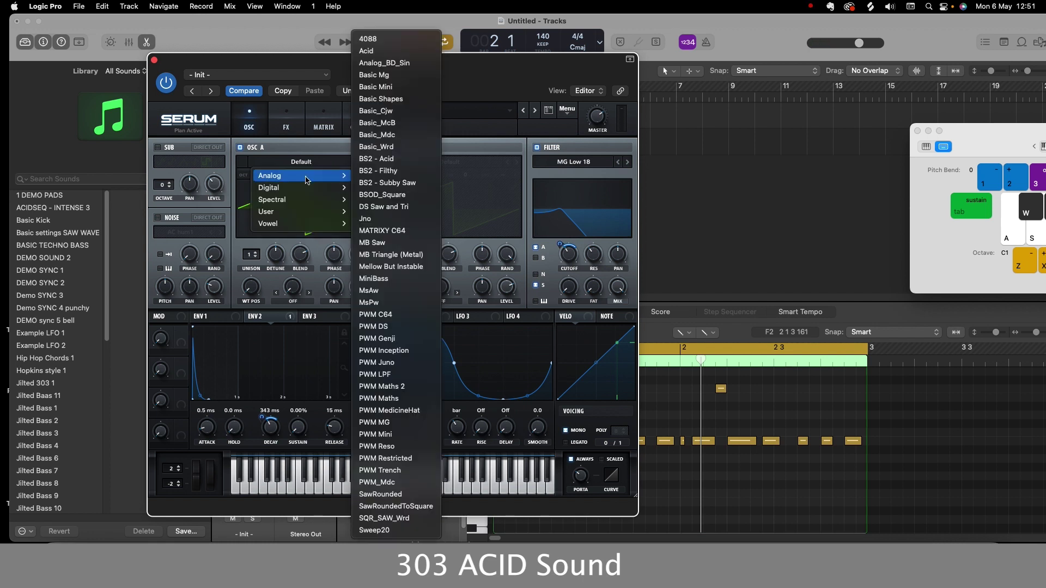
{"action": "left_click", "coordinate": [390, 51]}
{"action": "left_click_drag", "start_coordinate": [362, 61], "coordinate": [368, 69]}
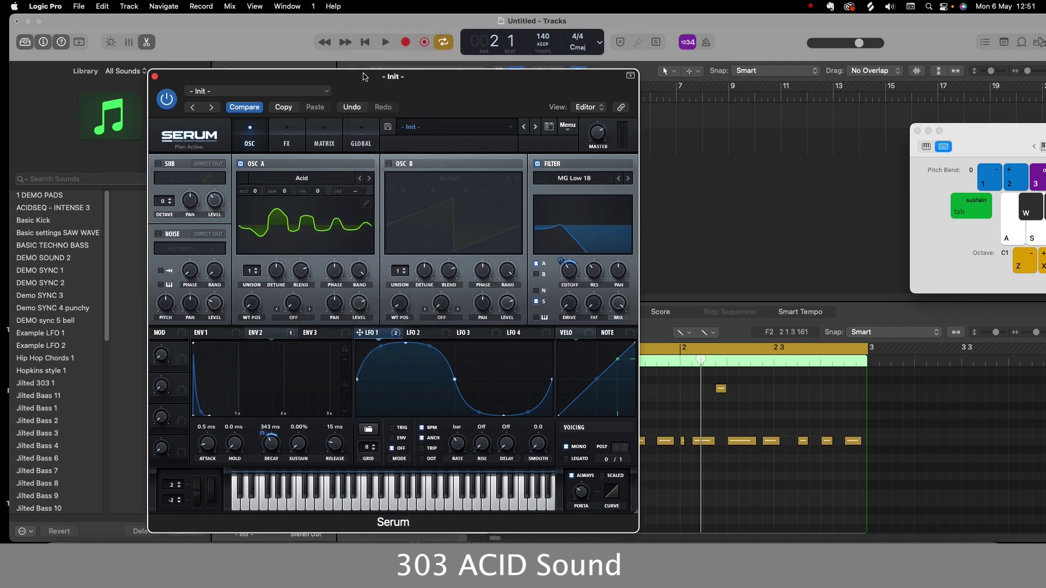
{"action": "right_click", "coordinate": [384, 43]}
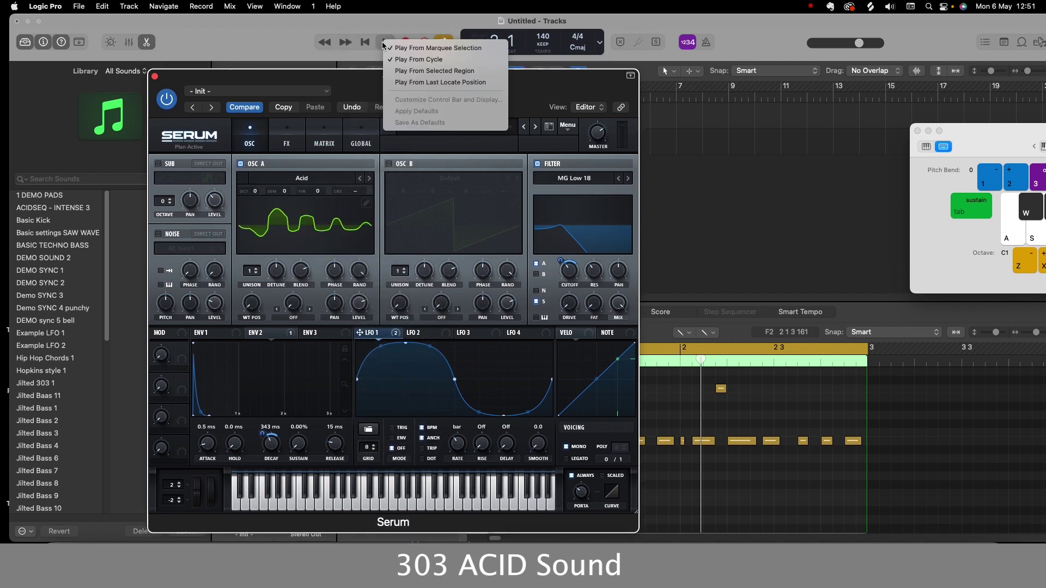
{"action": "left_click", "coordinate": [366, 47]}
{"action": "left_click", "coordinate": [392, 40]}
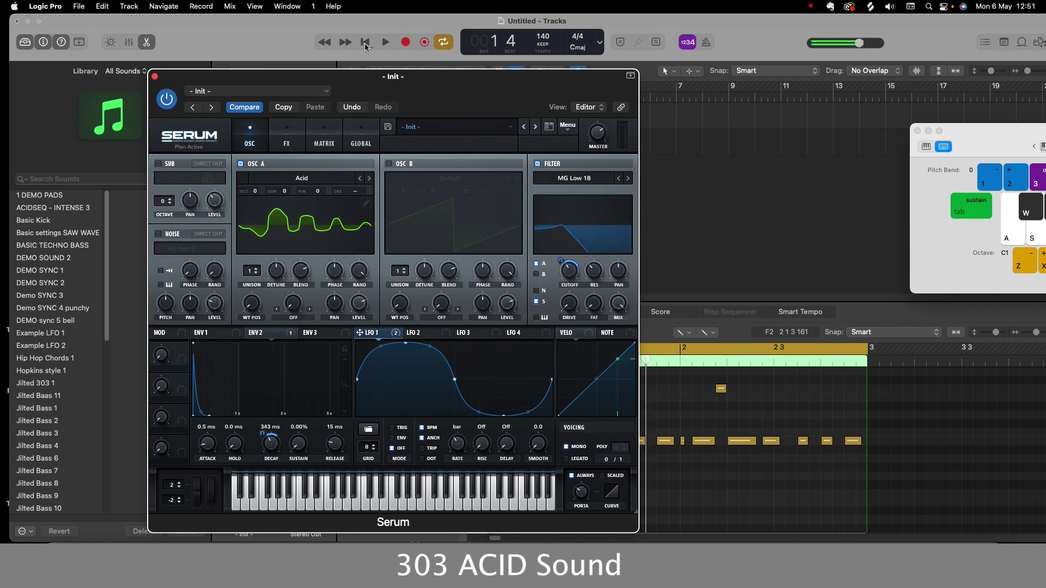
Step: Route LFO 1 to oscillator A's WT POS knob and audition the sweeping Acid sound
{"action": "left_click", "coordinate": [365, 42]}
{"action": "key", "text": "space"}
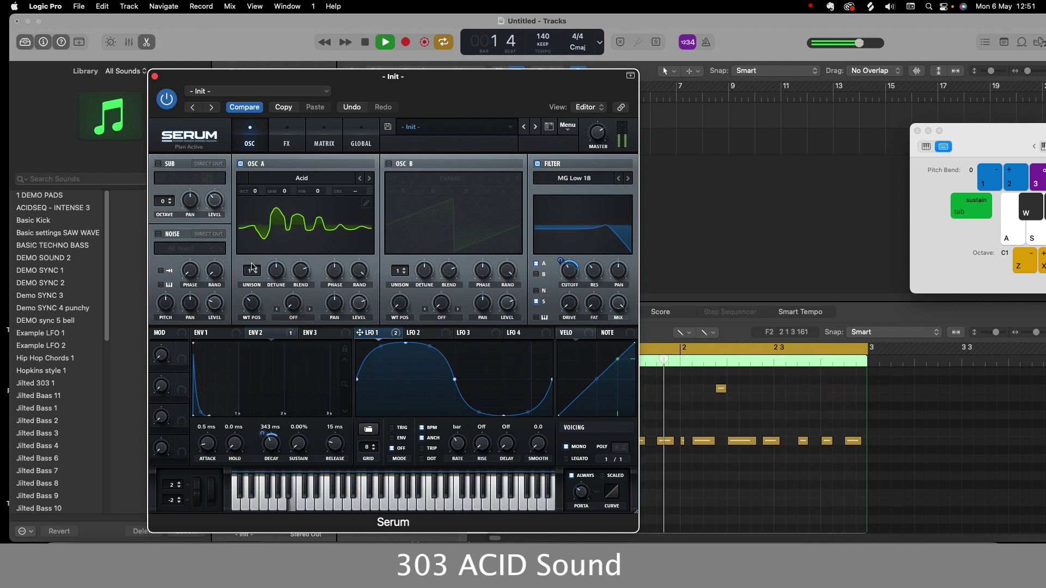
{"action": "key", "text": "space"}
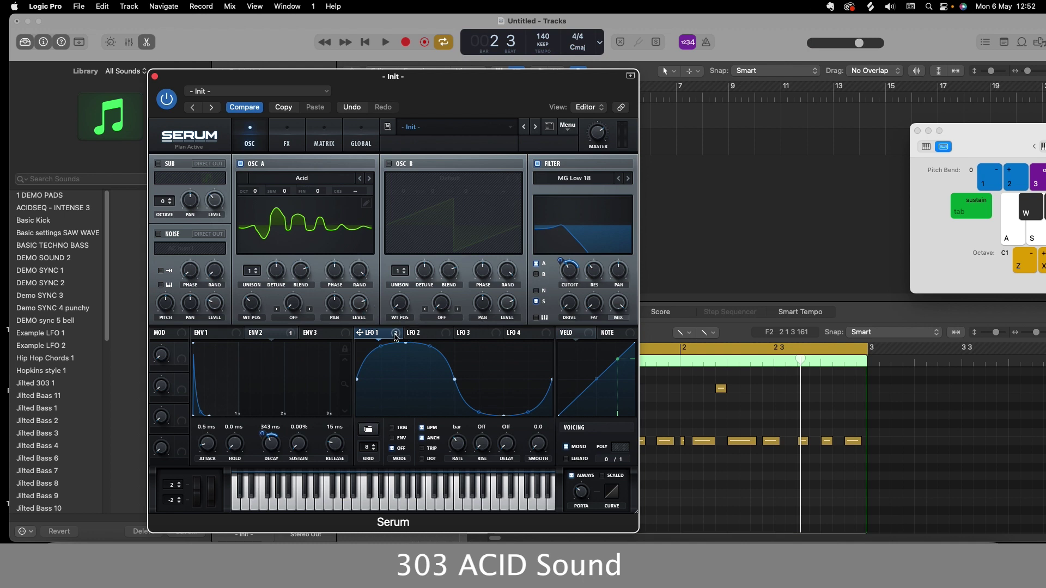
{"action": "left_click_drag", "start_coordinate": [396, 337], "coordinate": [251, 308]}
{"action": "key", "text": "space"}
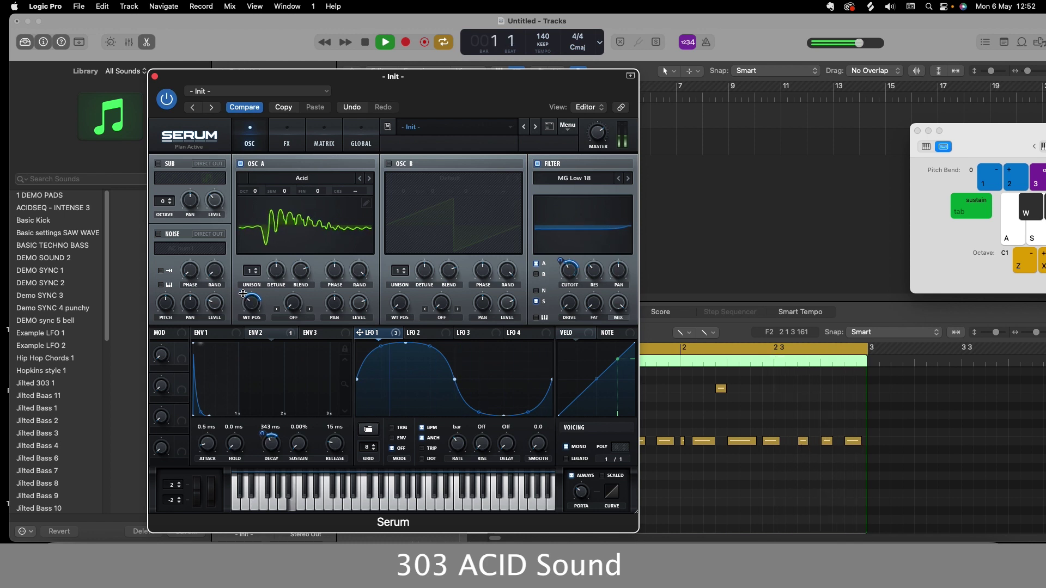
{"action": "key", "text": "space"}
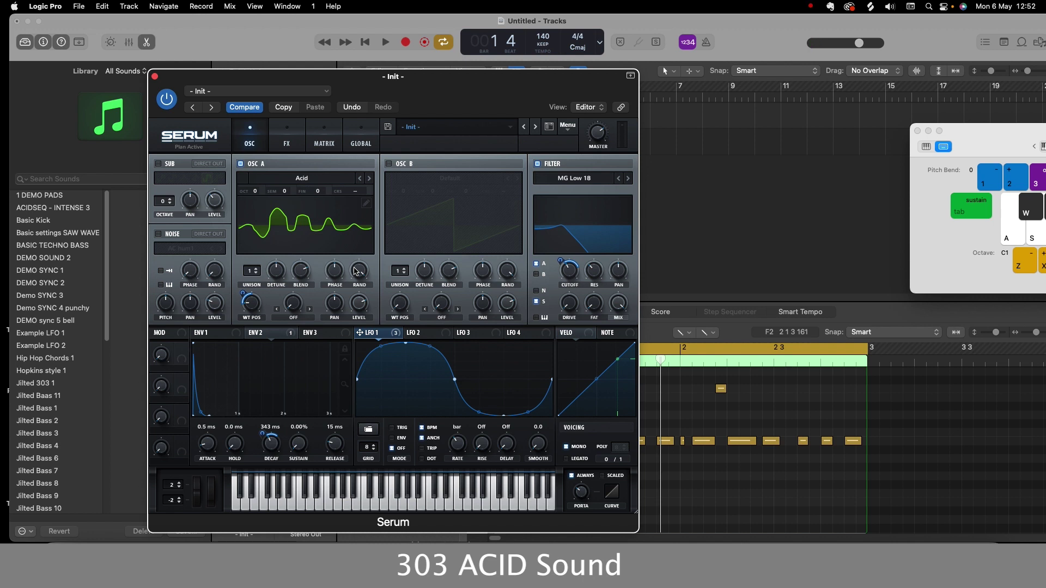
{"action": "left_click", "coordinate": [214, 339]}
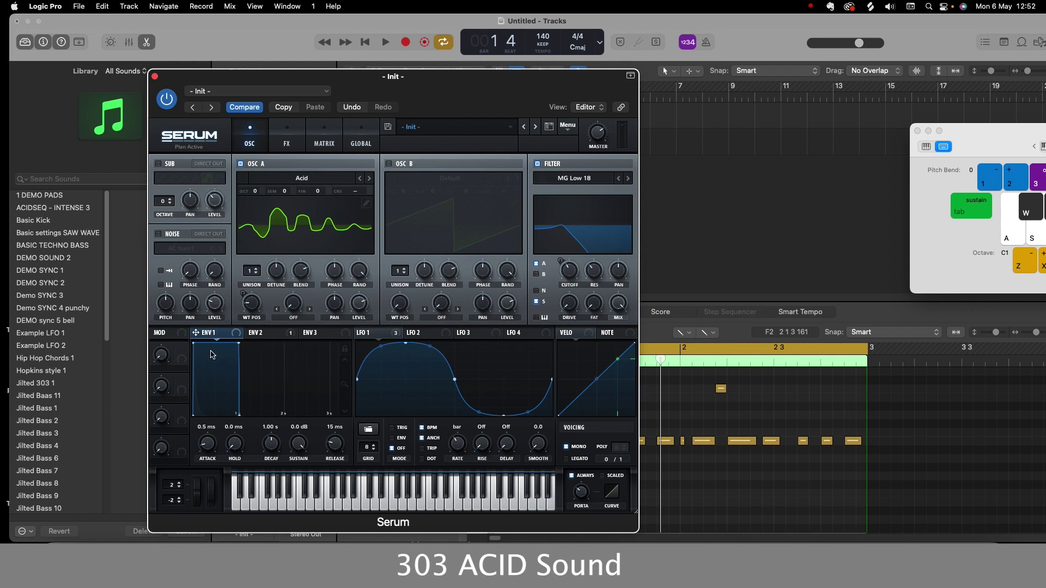
Step: Drag ENV 1's decay/sustain node down so sustain drops to -∞ dB
{"action": "left_click", "coordinate": [253, 333]}
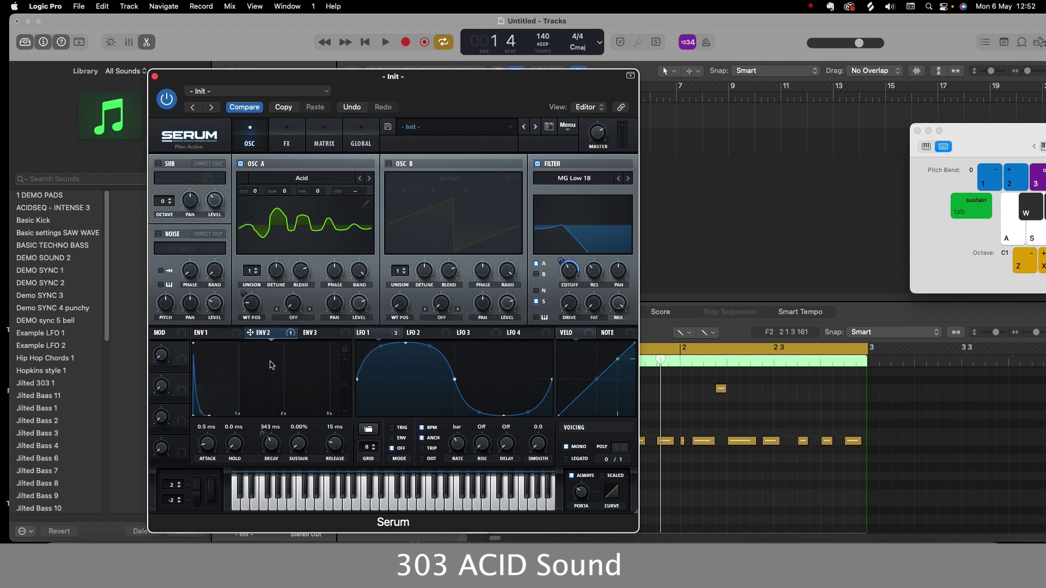
{"action": "left_click", "coordinate": [218, 334]}
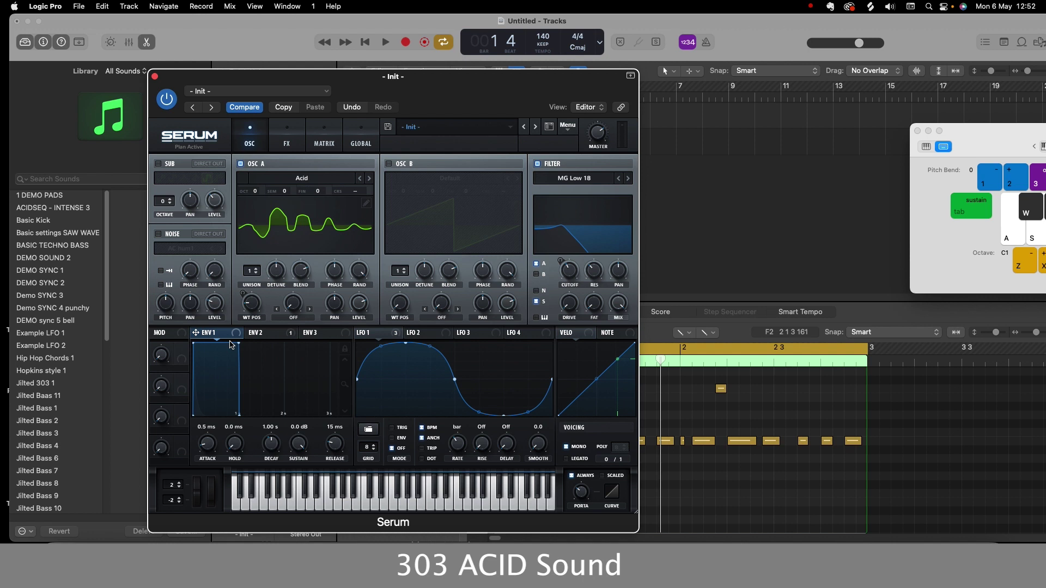
{"action": "left_click", "coordinate": [385, 43]}
{"action": "left_click_drag", "start_coordinate": [238, 344], "coordinate": [208, 422]}
{"action": "key", "text": "space"}
Step: Lengthen ENV 1's decay to 974 ms and bring up the filter type choices
{"action": "left_click_drag", "start_coordinate": [271, 444], "coordinate": [290, 437]}
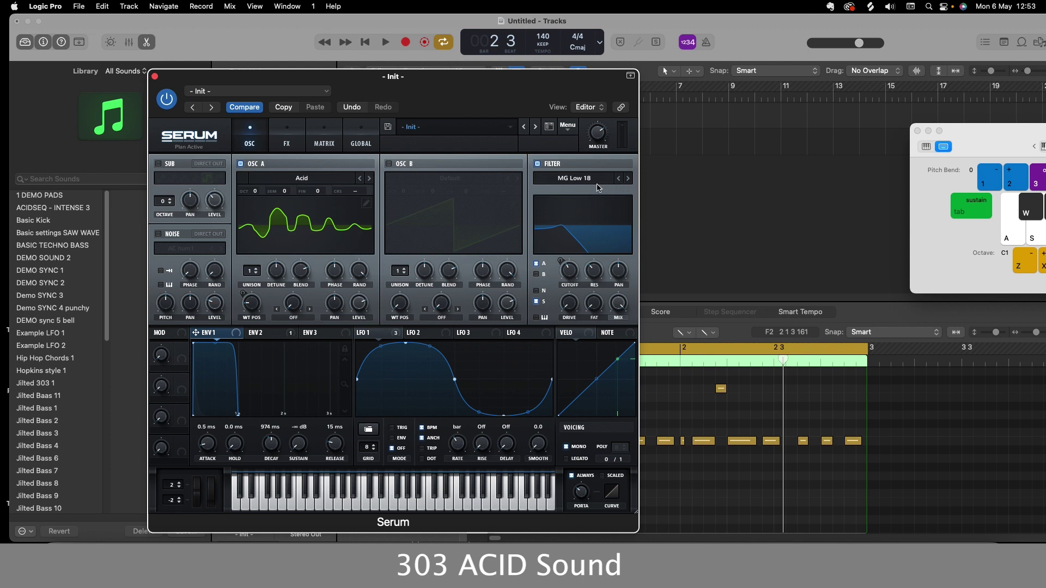
{"action": "left_click", "coordinate": [571, 178]}
{"action": "mouse_move", "coordinate": [572, 193]}
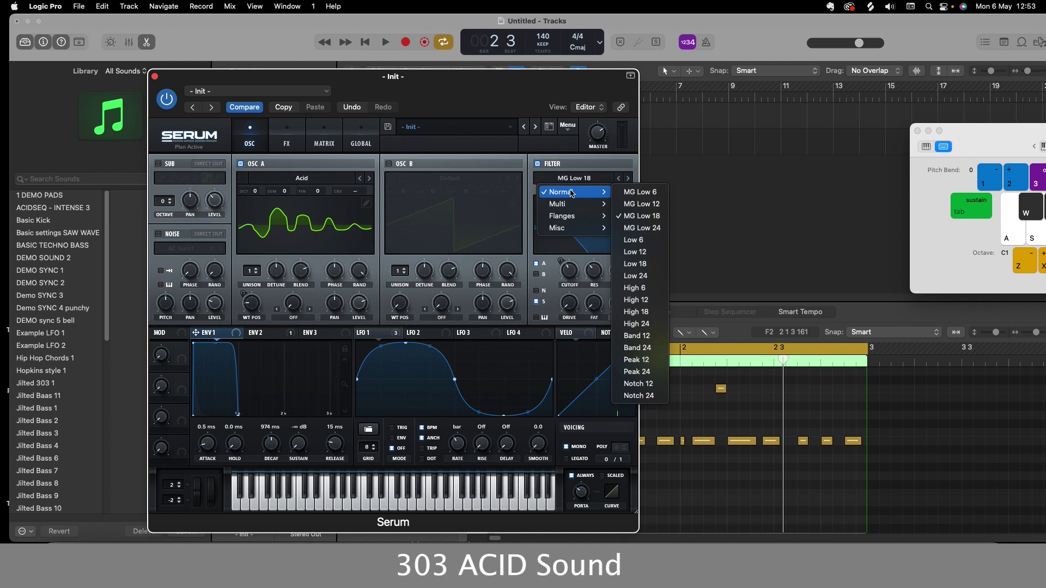